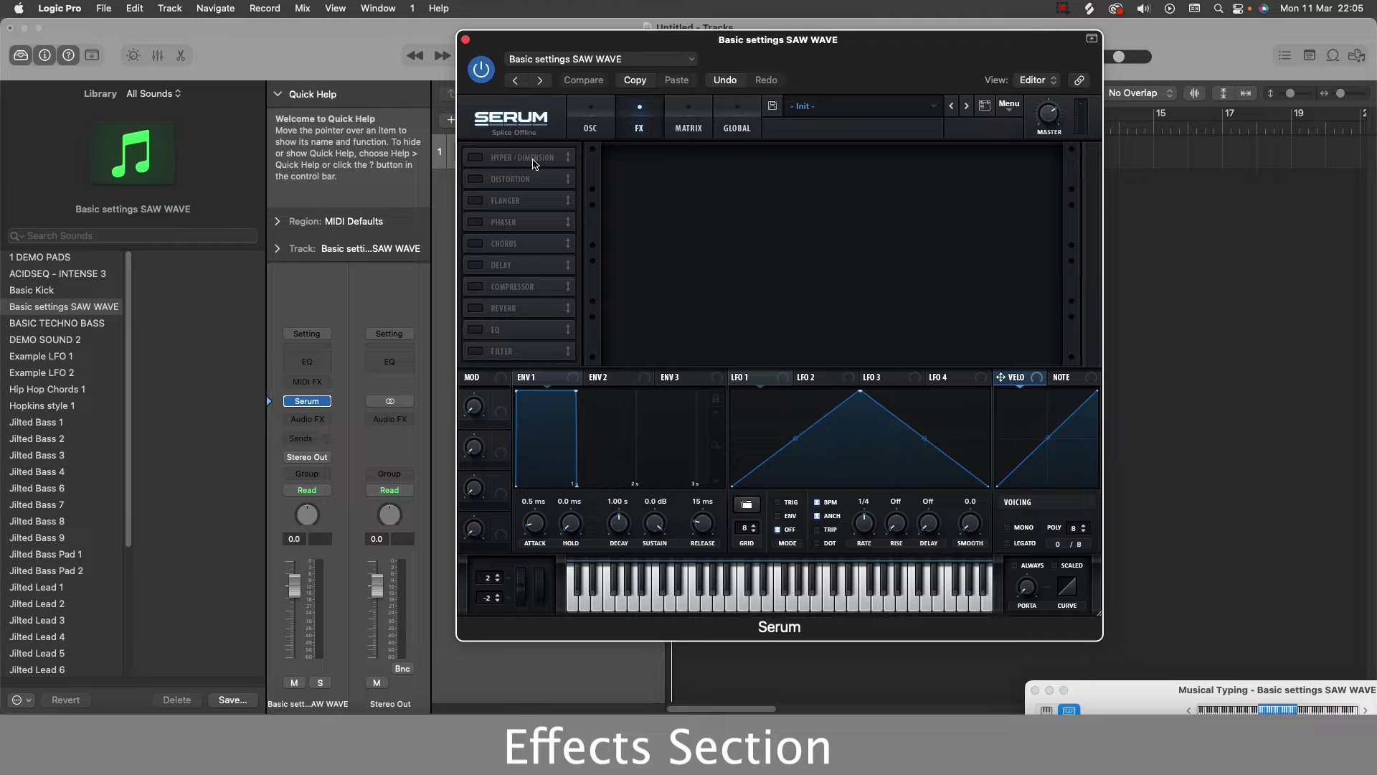
Enable the Hyper/Dimension effect and raise oscillator A's unison to 10 voices.
click(475, 158)
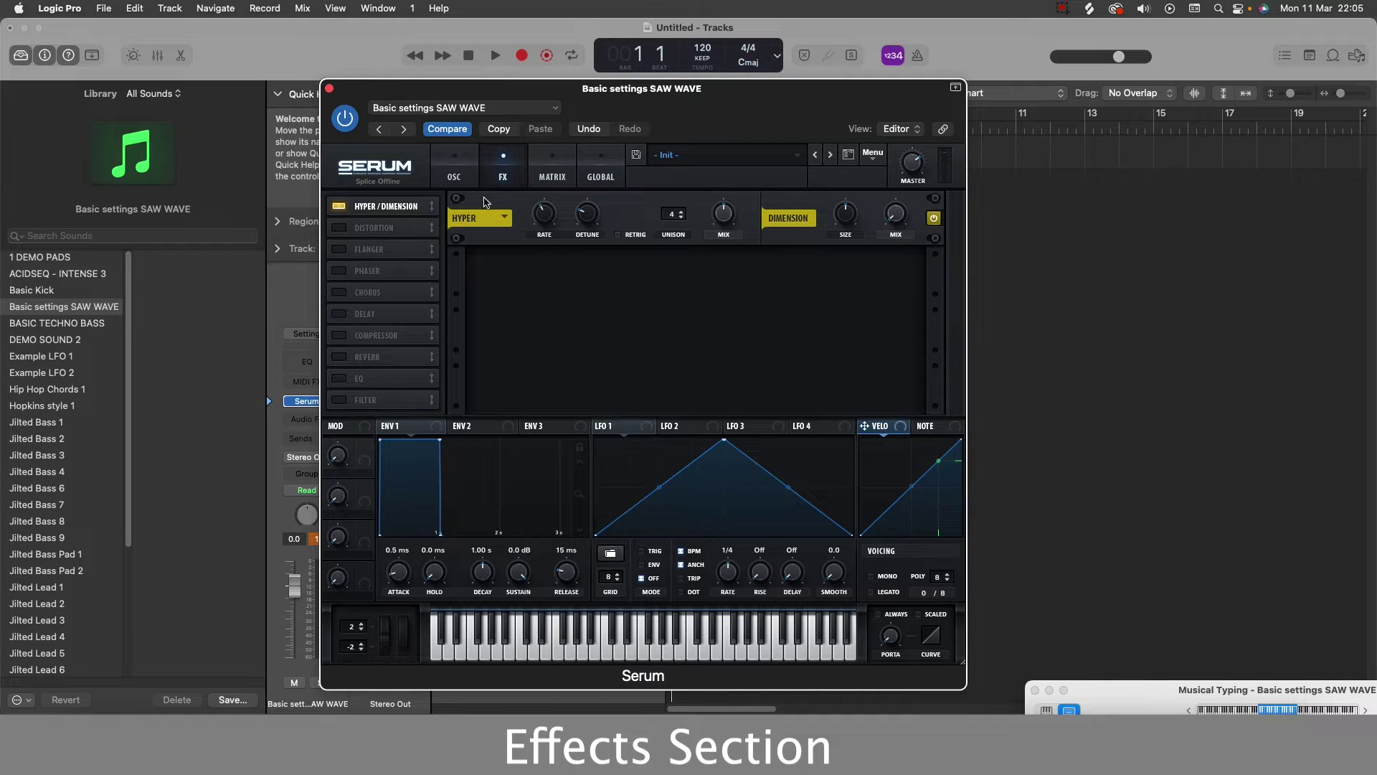
click(470, 177)
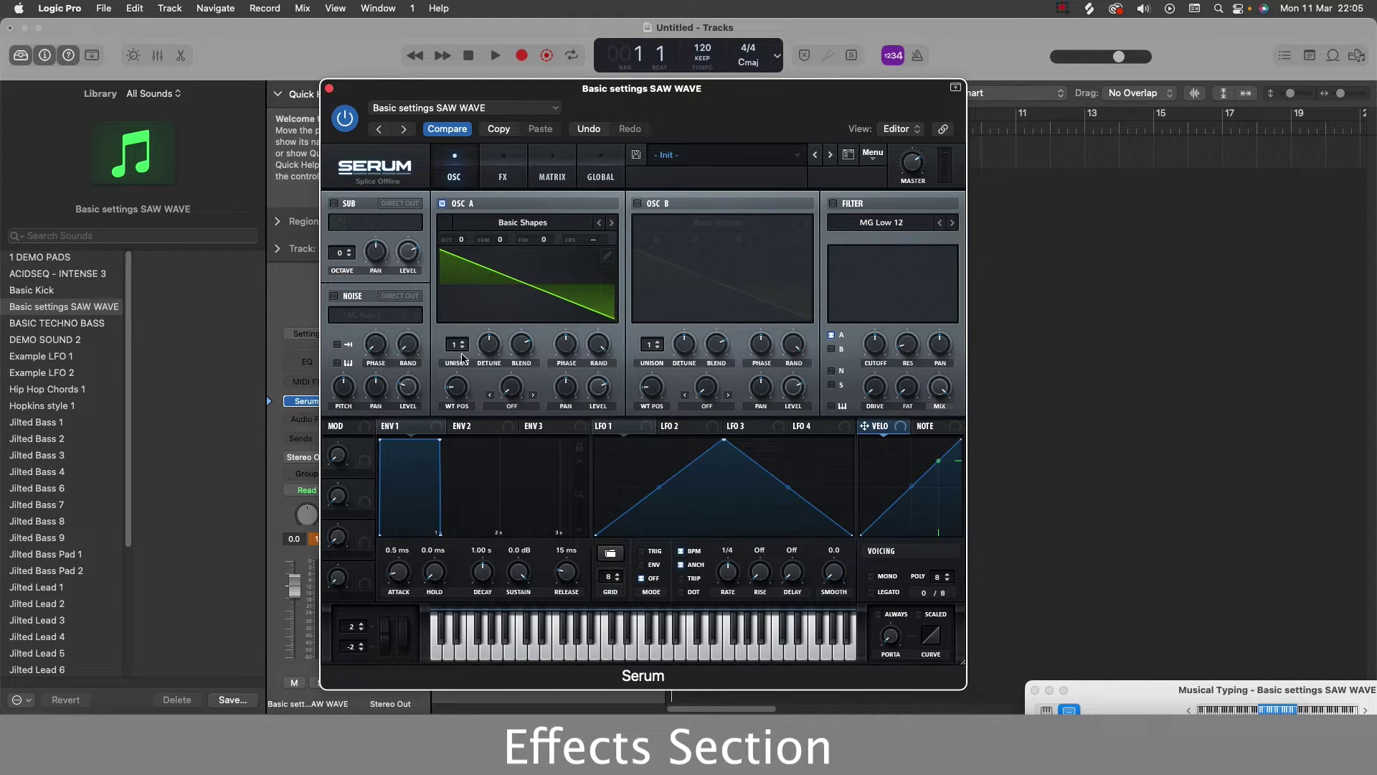
drag(464, 347, 465, 305)
Set the Hyper effect's unison to 7 voices.
click(505, 178)
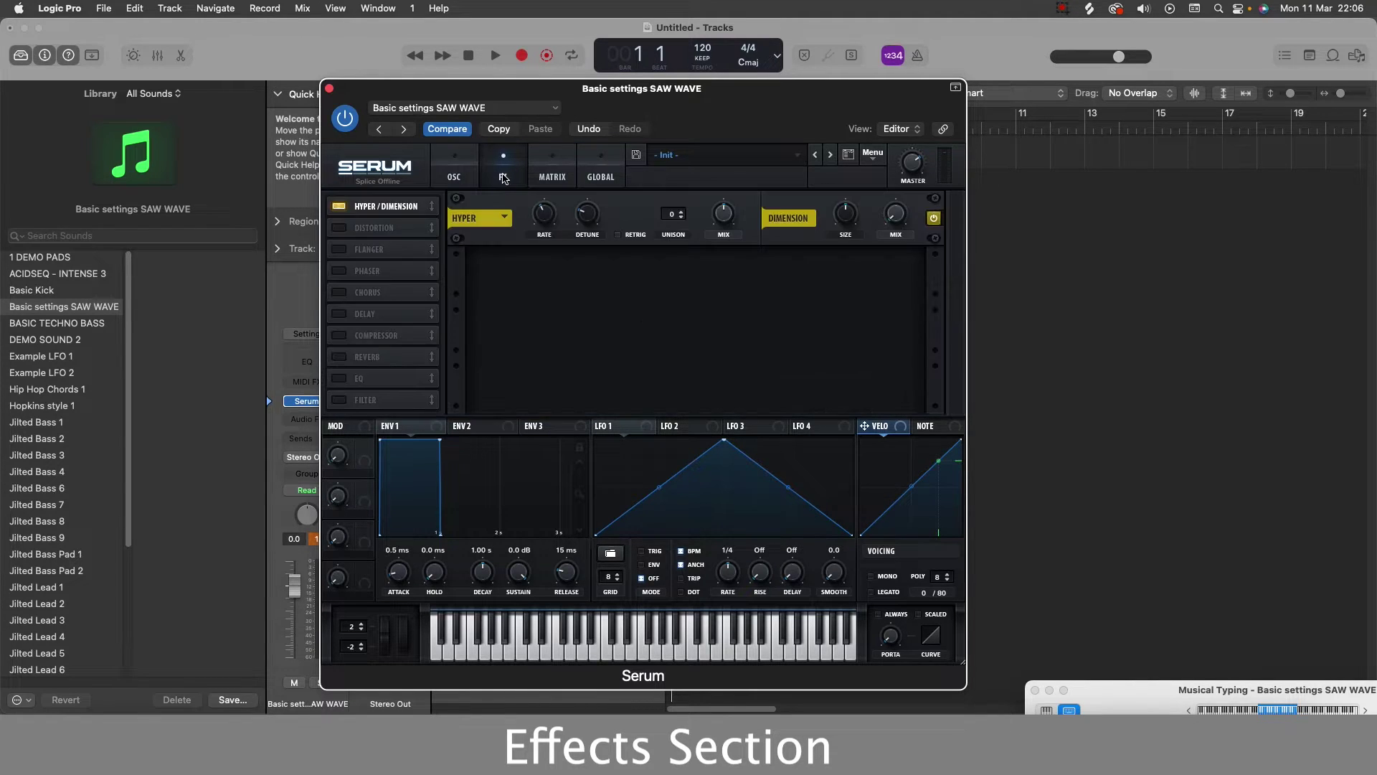
click(681, 212)
Play notes to audition oscillator A's ten unison voices and show its detune spread.
click(453, 184)
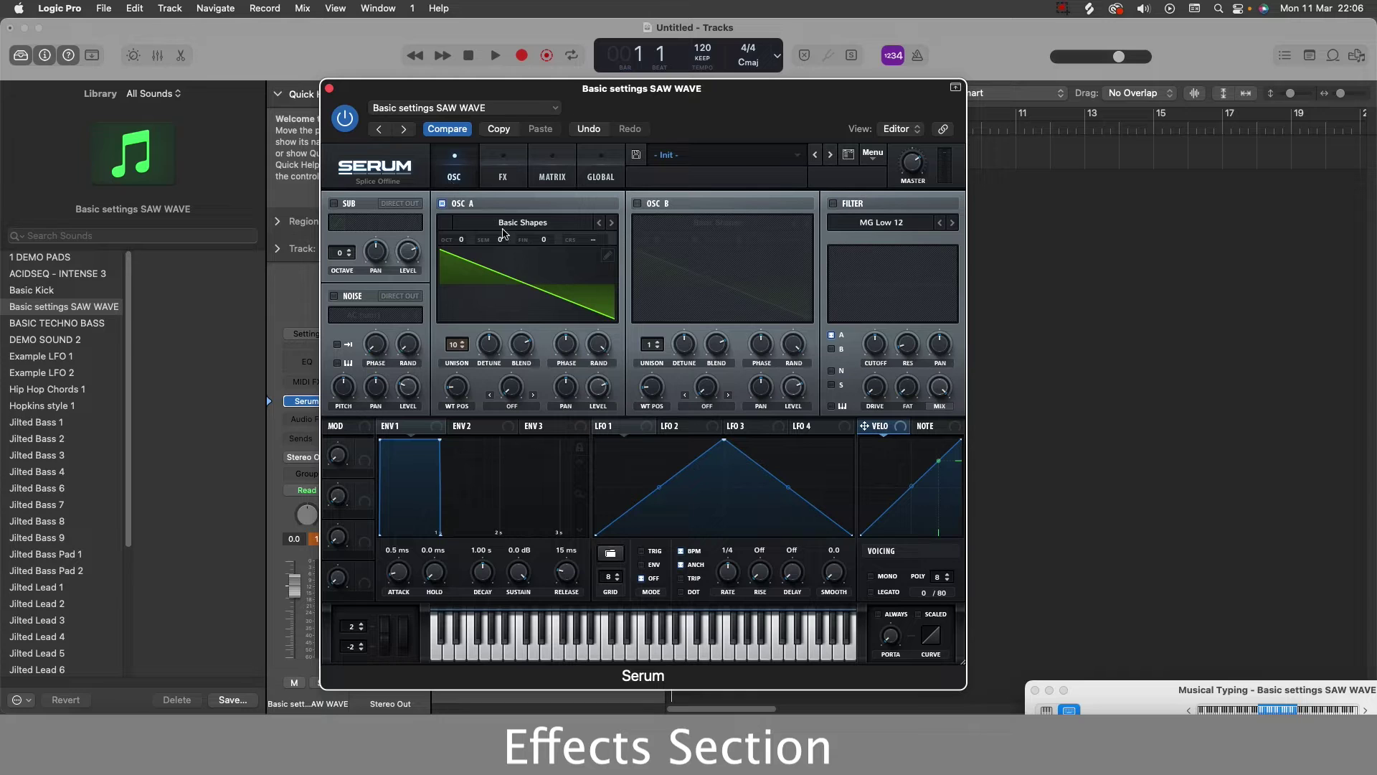
key(a)
key(d)
key(h)
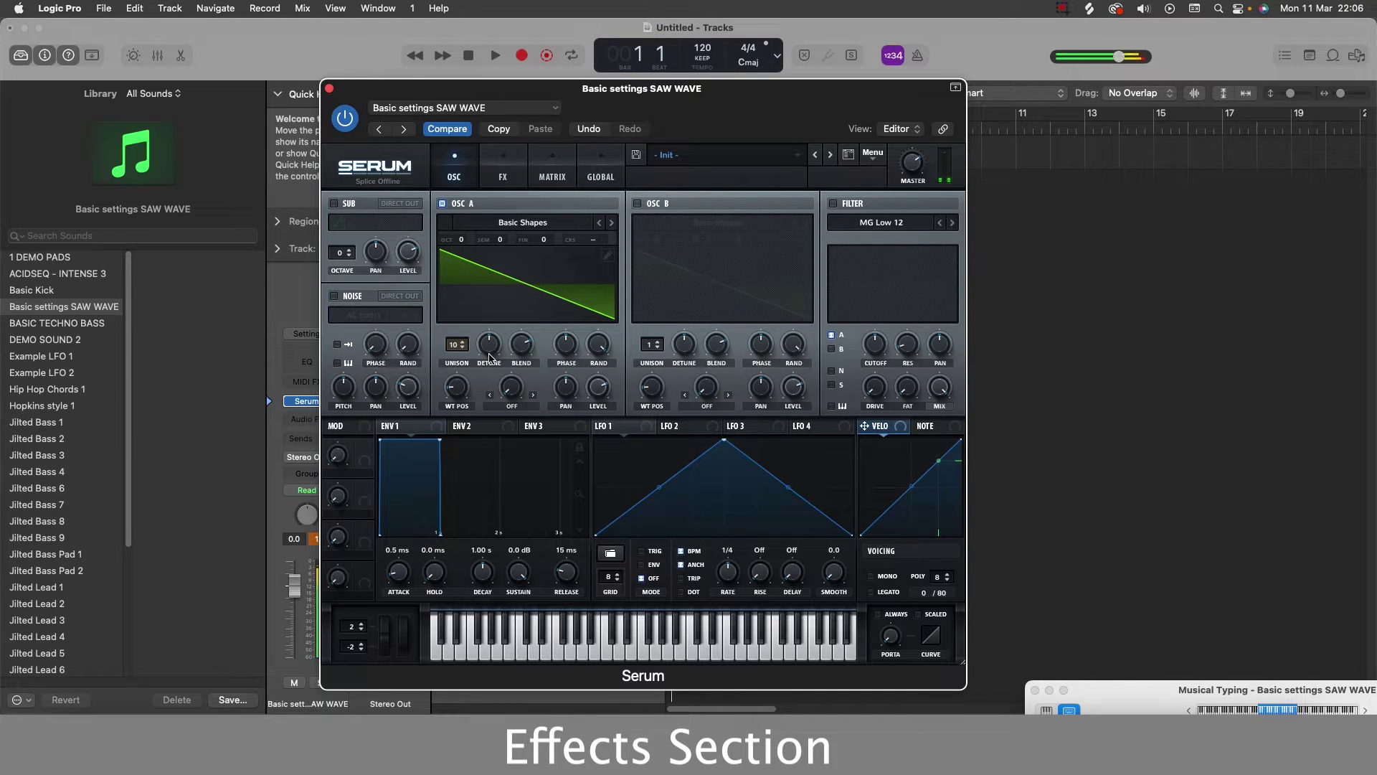
key(s)
key(g)
key(d)
key(h)
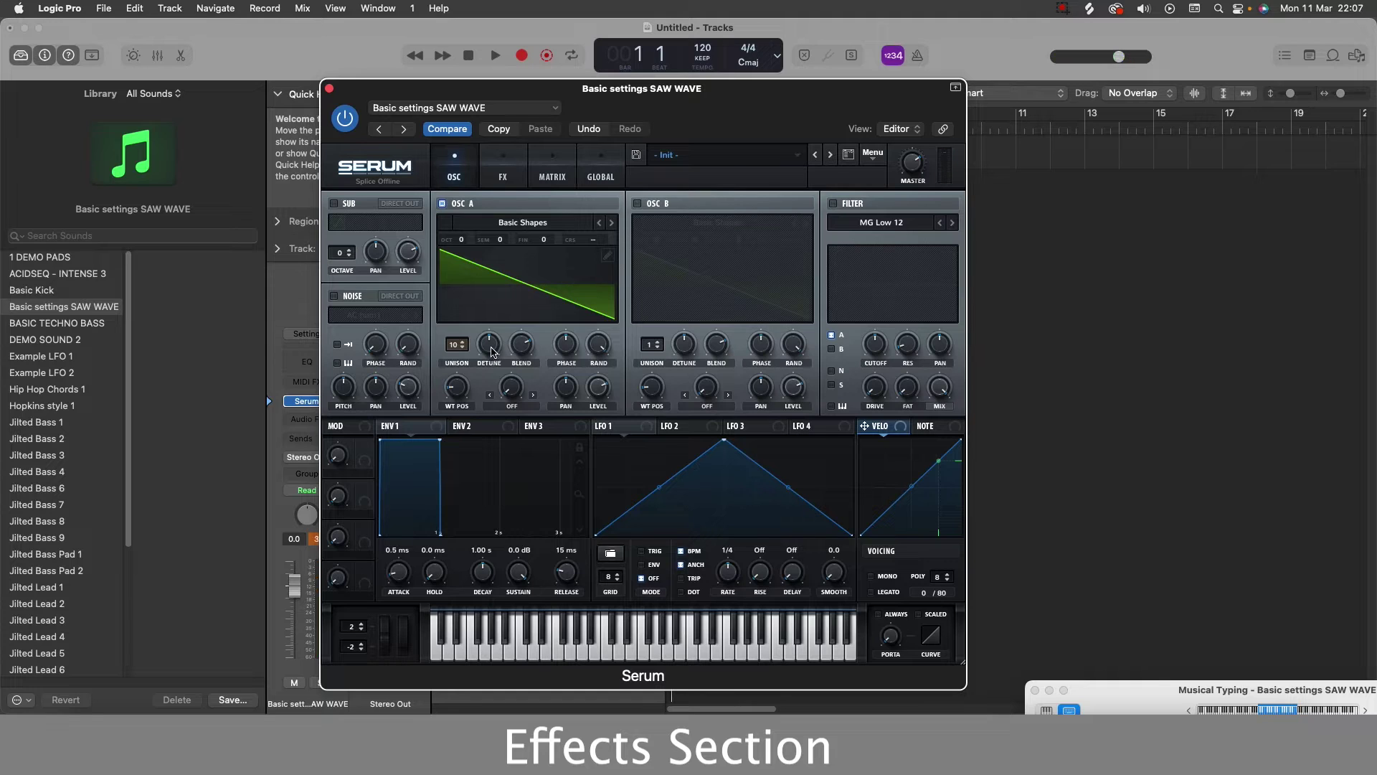
click(493, 352)
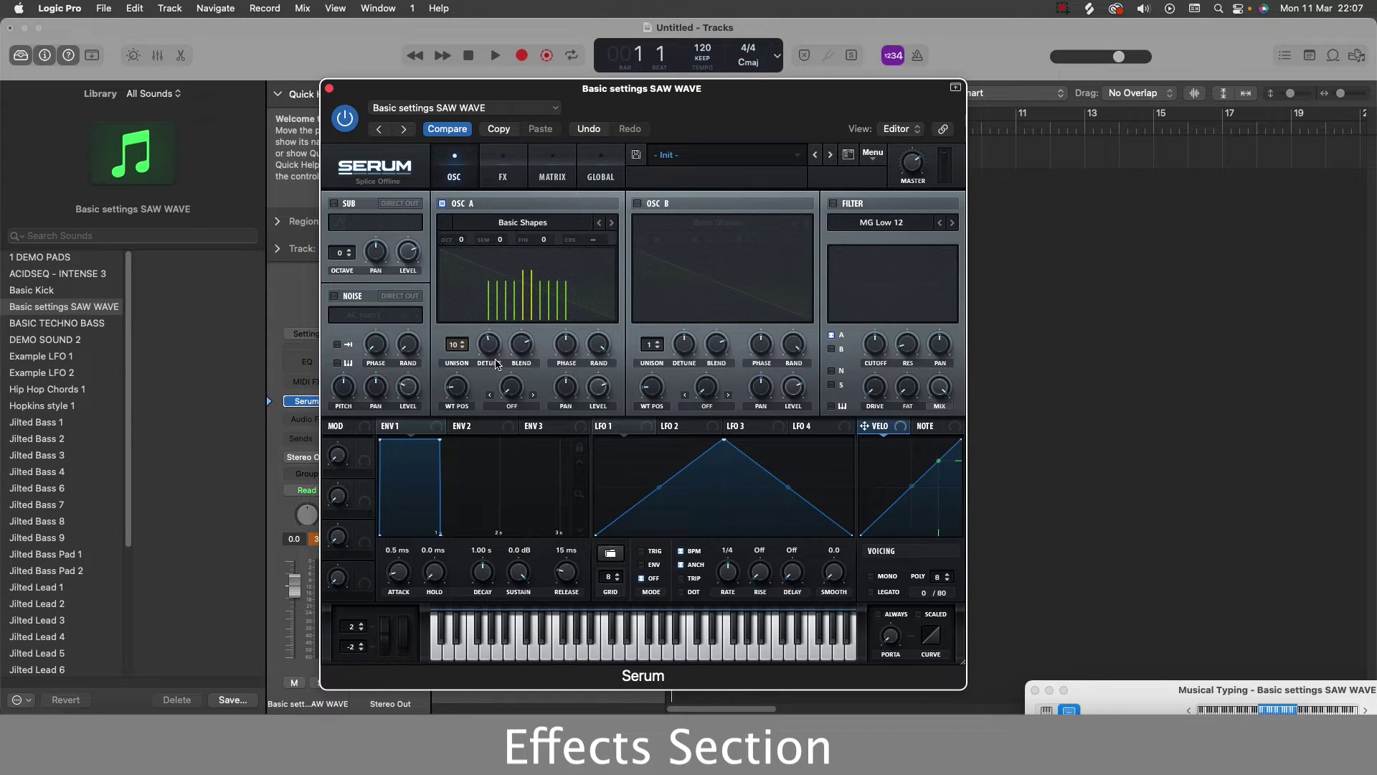
Raise the Hyper effect's detune and turn on Retrig while playing notes to hear the change.
click(503, 179)
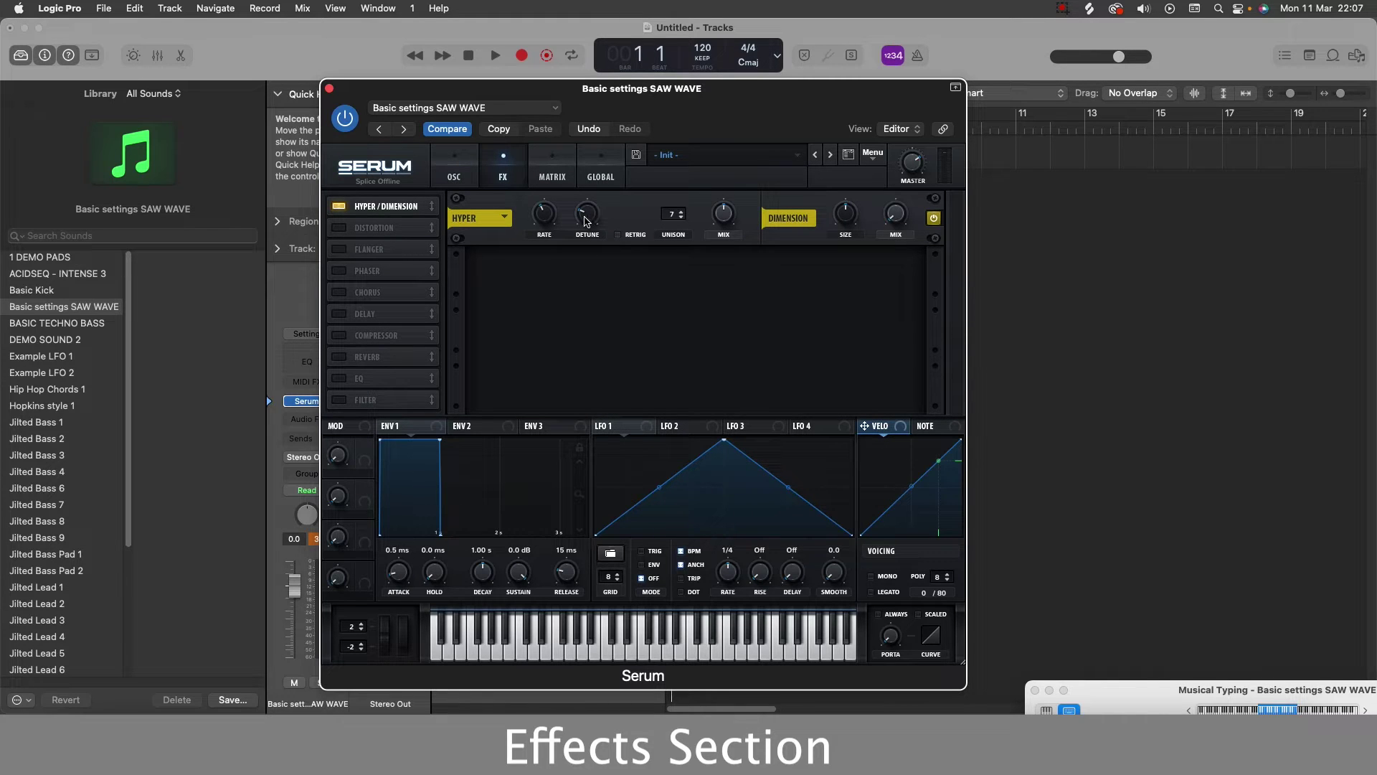
drag(585, 216, 594, 188)
key(h)
key(semicolon)
key(d)
key(h)
key(s)
key(g)
key(d)
key(h)
key(d)
key(h)
key(d)
key(h)
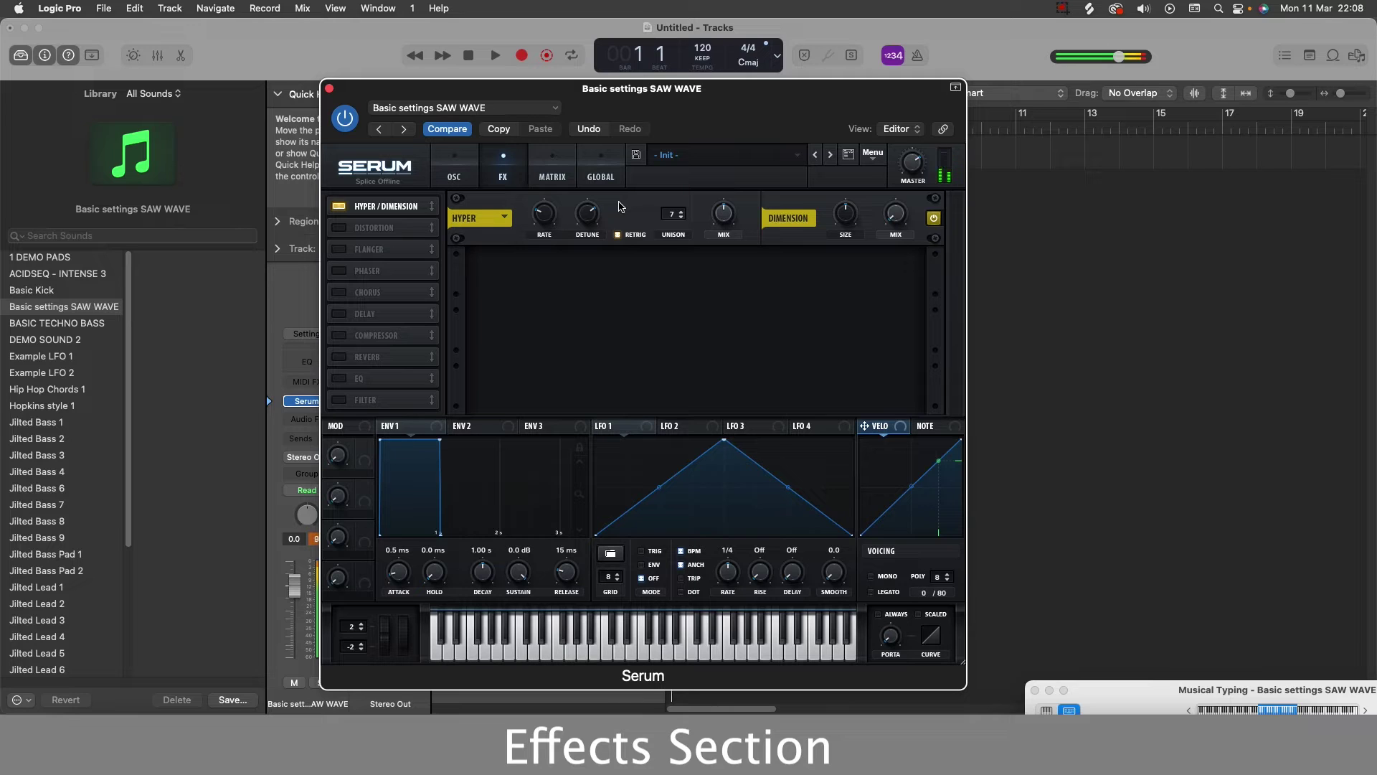
Play a few notes with Hyper Retrig on, and switch Retrig off again.
key(d)
key(h)
key(f)
key(j)
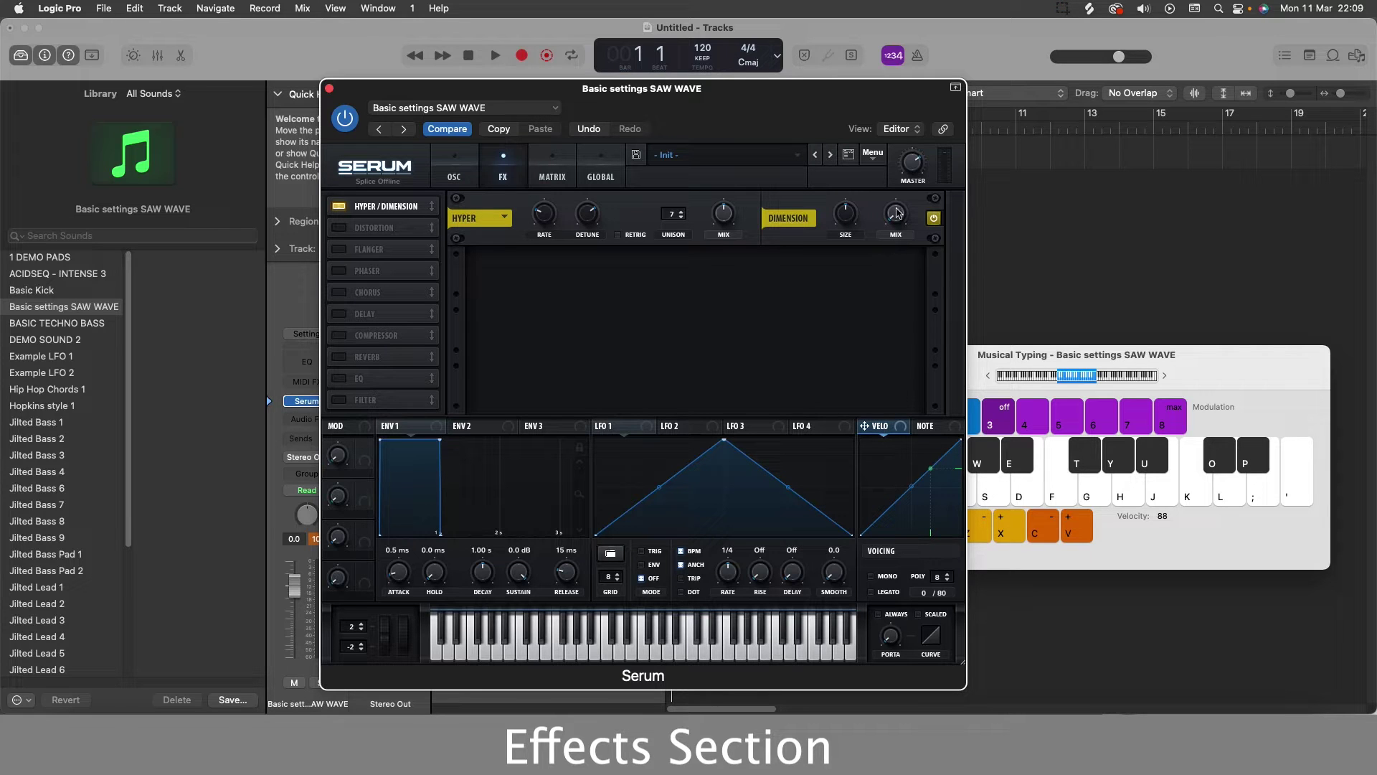
Play a chord phrase to audition the Dimension mix of the Hyper/Dimension effect.
key(g)
key(d)
key(h)
key(d)
key(h)
key(d)
key(h)
key(d)
key(h)
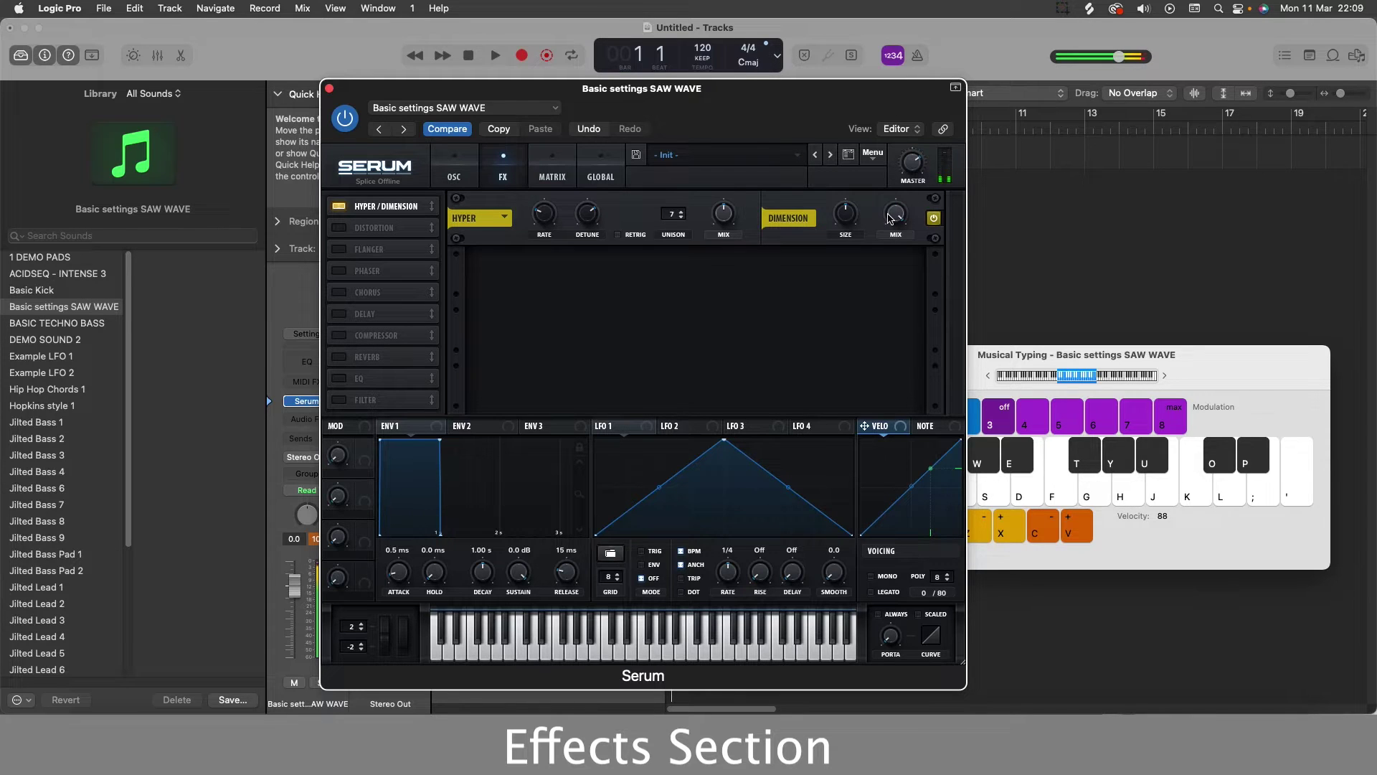
key(s)
key(g)
key(d)
key(h)
key(f)
key(j)
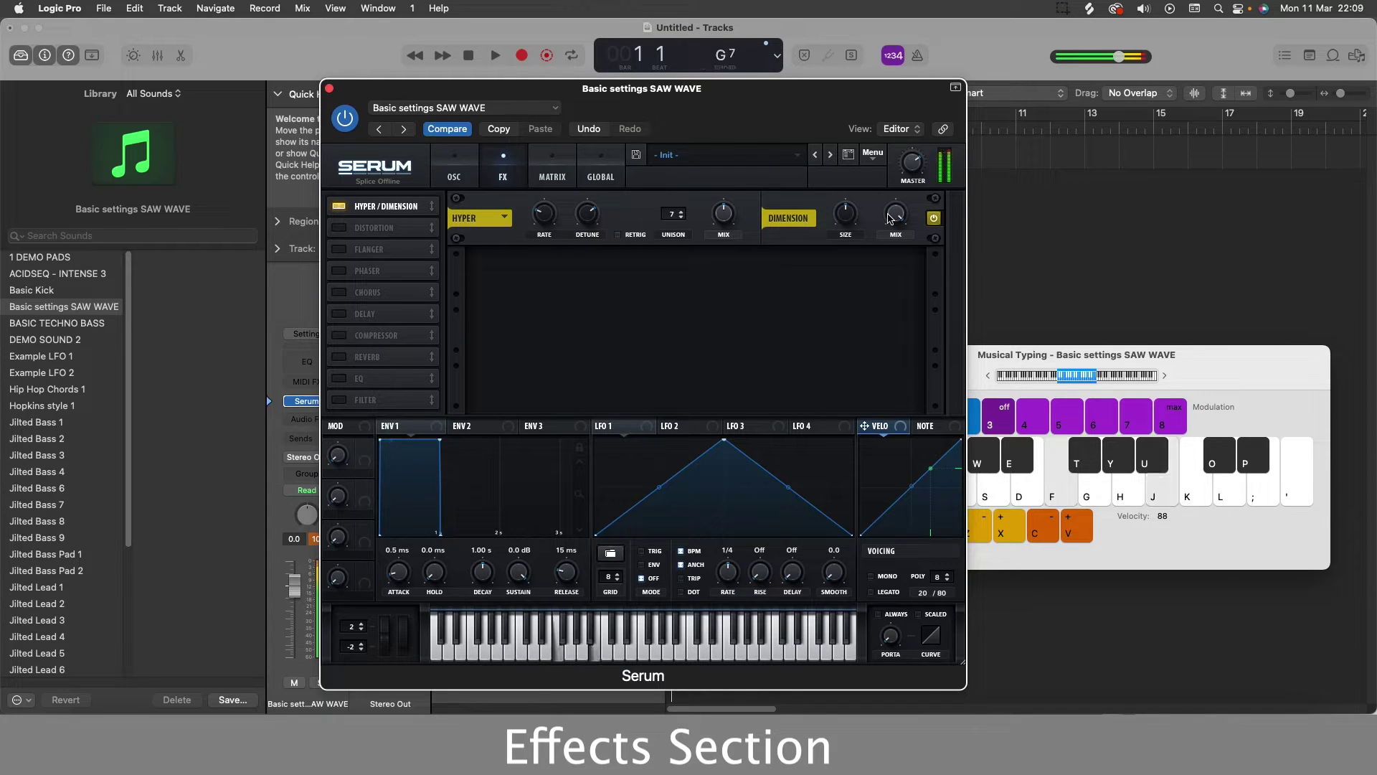
key(d)
key(h)
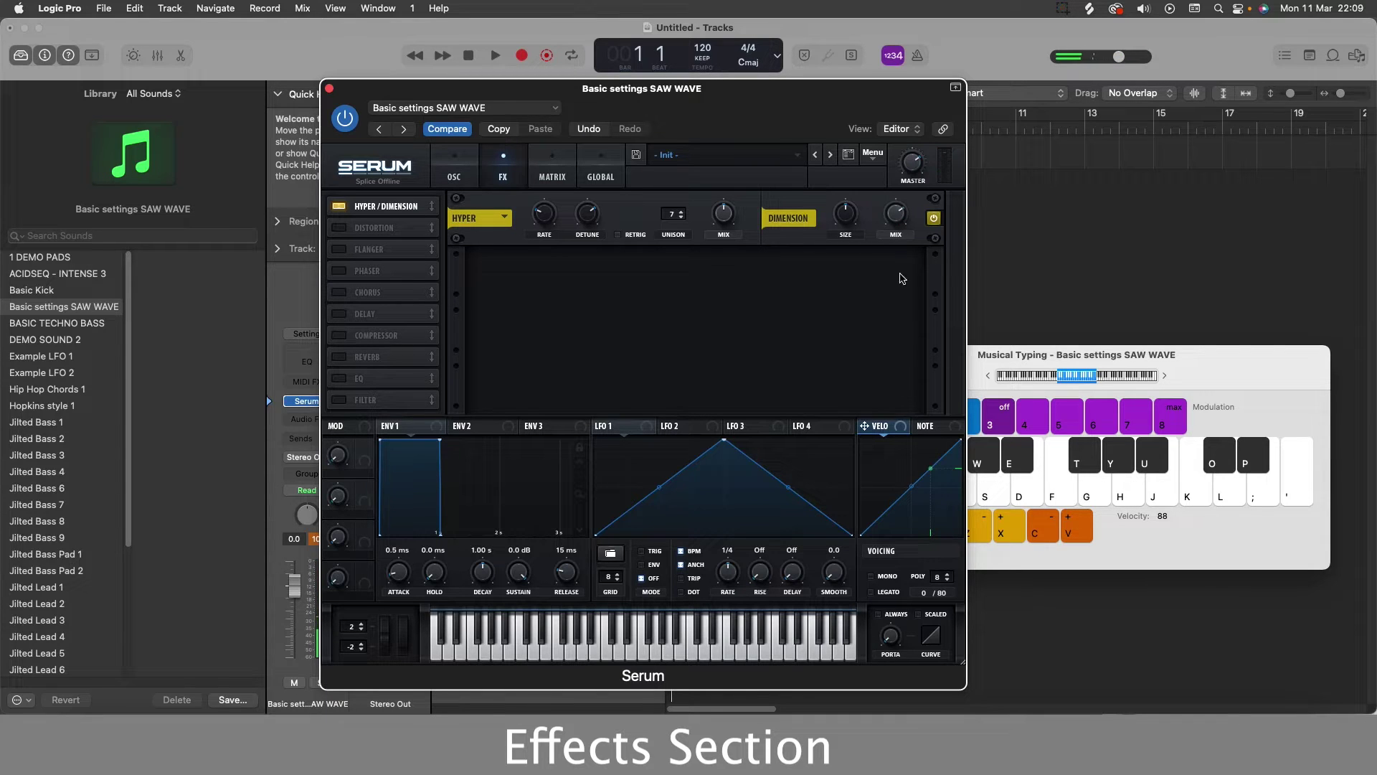
Use the Distortion effect in Tube mode instead of Hyper/Dimension, and play chords with more Drive.
click(404, 230)
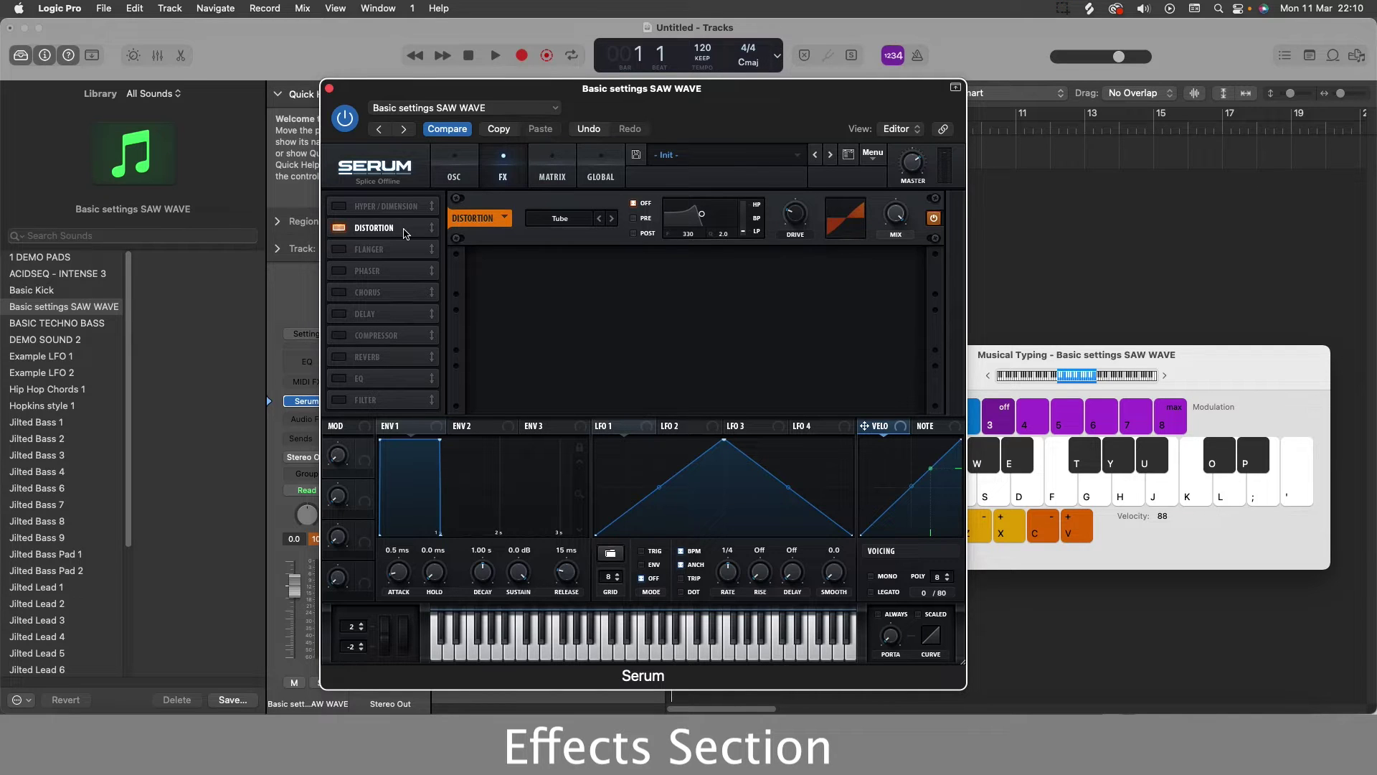
click(564, 219)
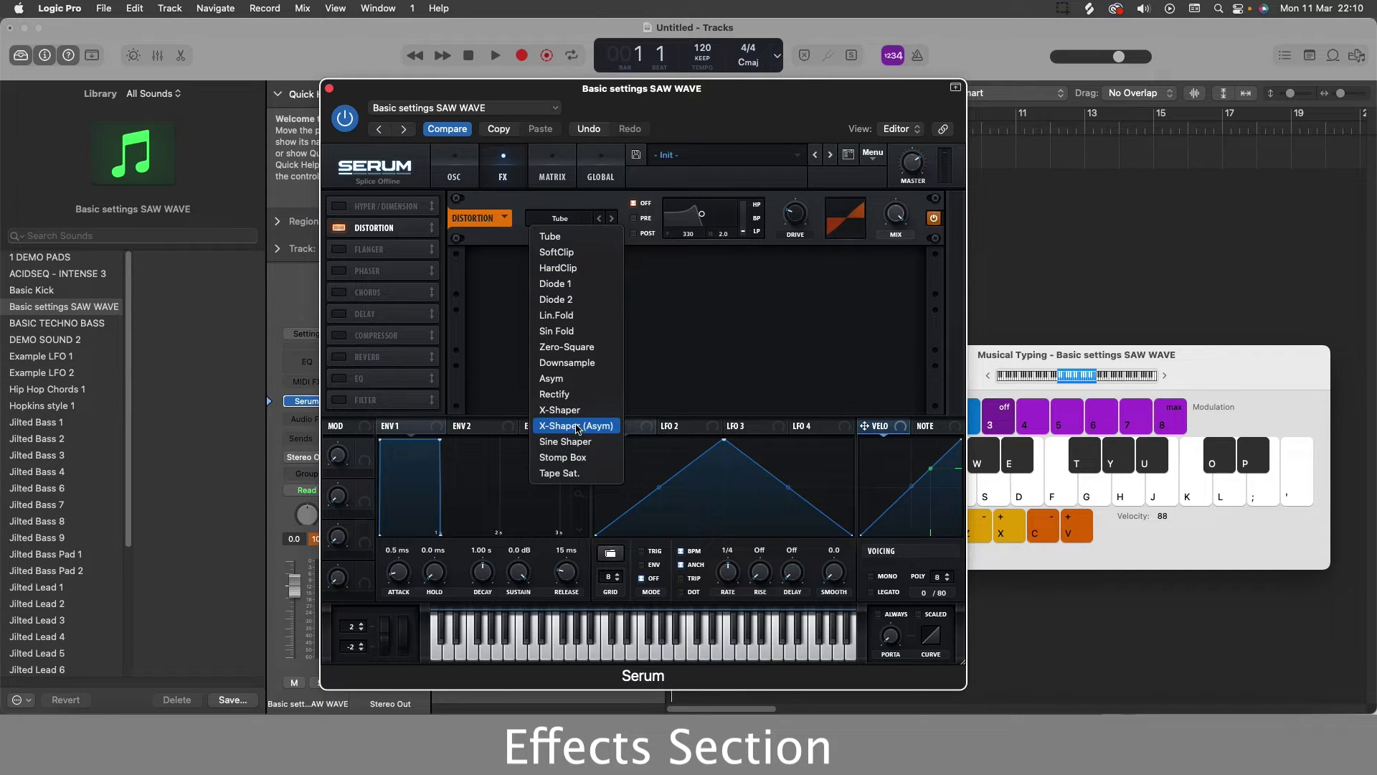
click(607, 236)
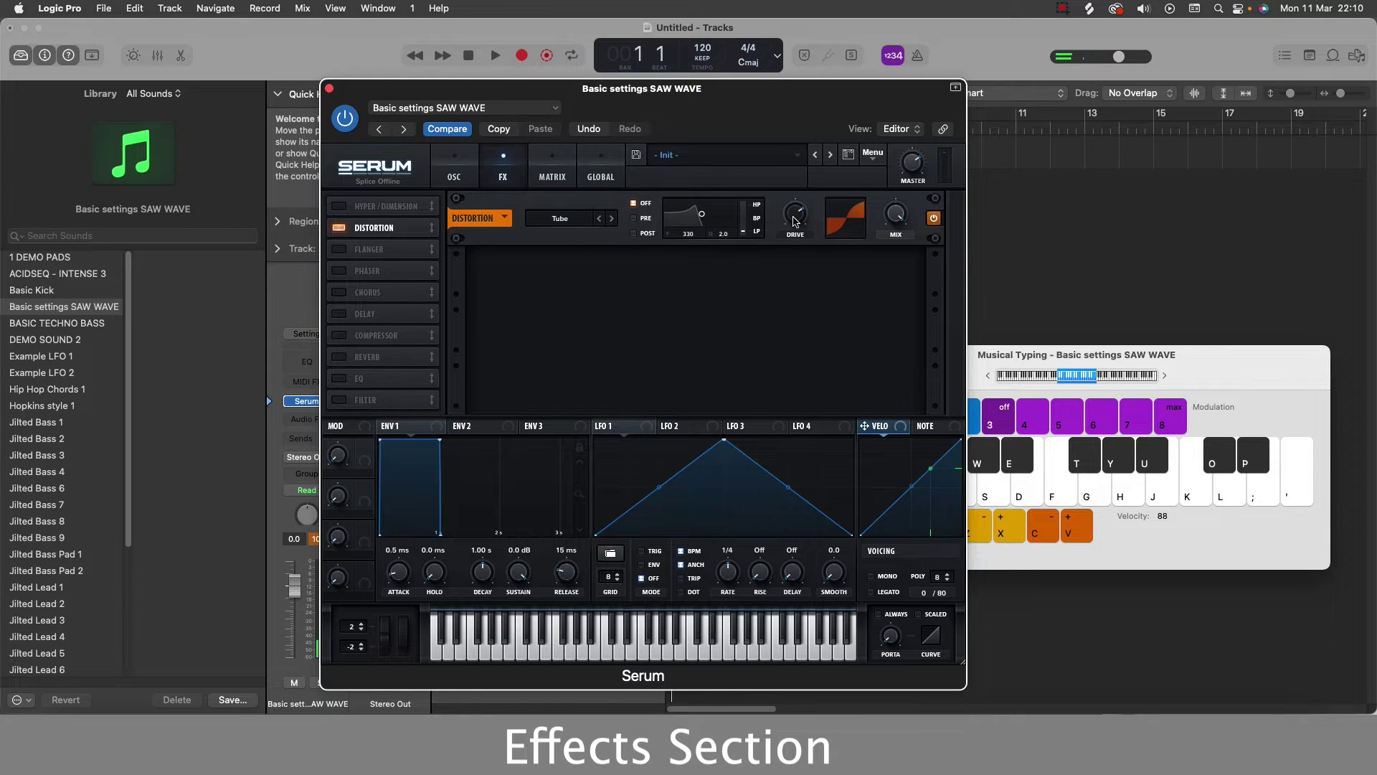
key(d+h)
key(f+j)
key(s+g)
key(d+h)
Change the distortion type to HardClip and play chords to audition it.
click(567, 218)
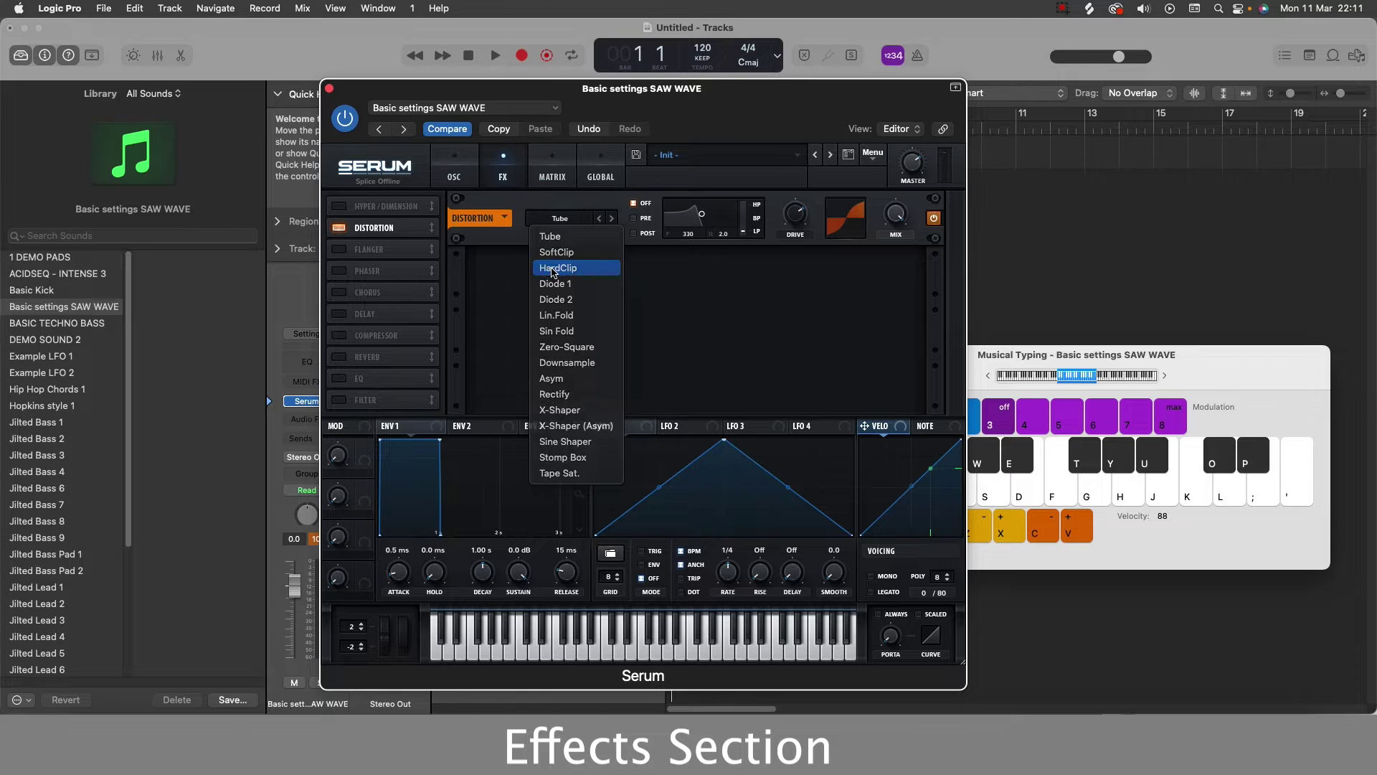
click(561, 268)
key(d+h)
key(f+j)
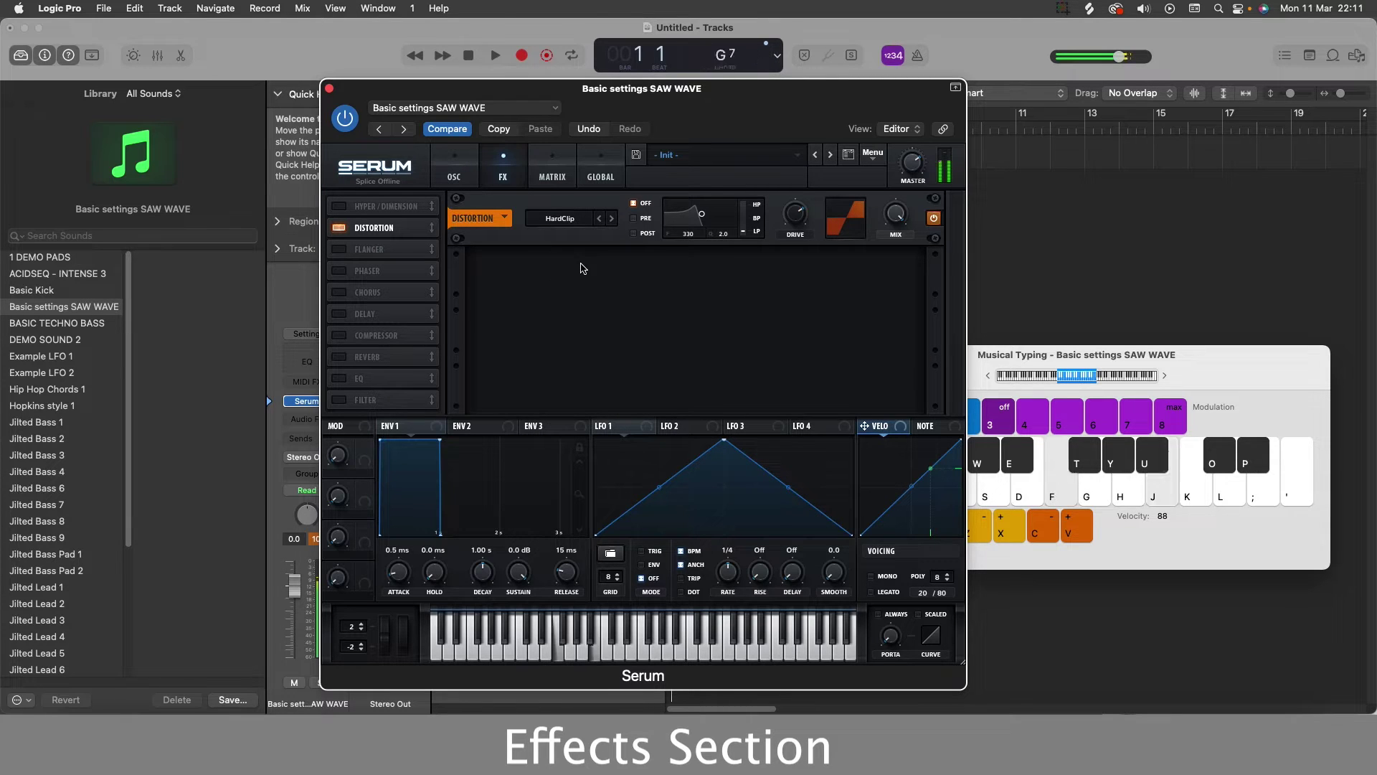
key(s+g)
key(d+h)
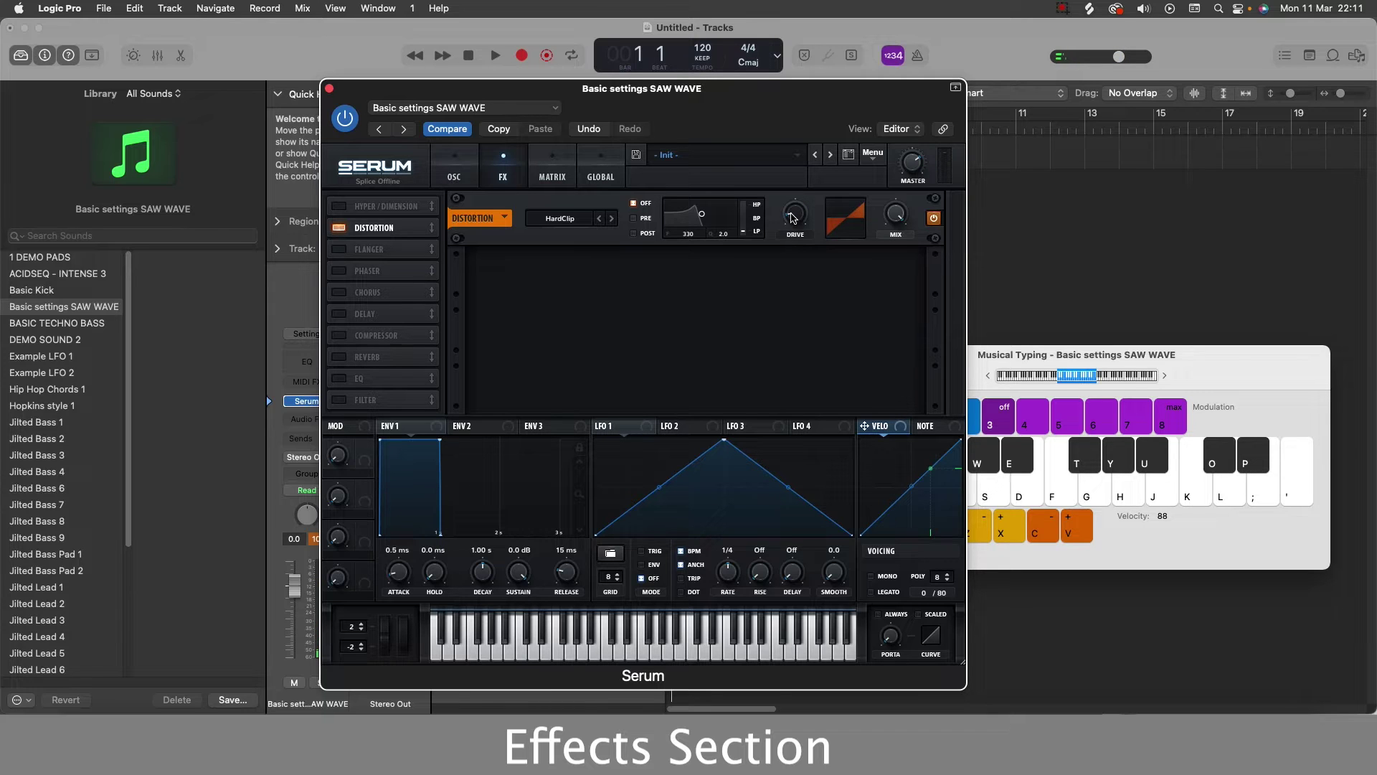
Sweep the distortion Drive up and down while playing chords, and switch the type to Diode 1.
drag(795, 223, 806, 172)
key(d+h)
key(f+j)
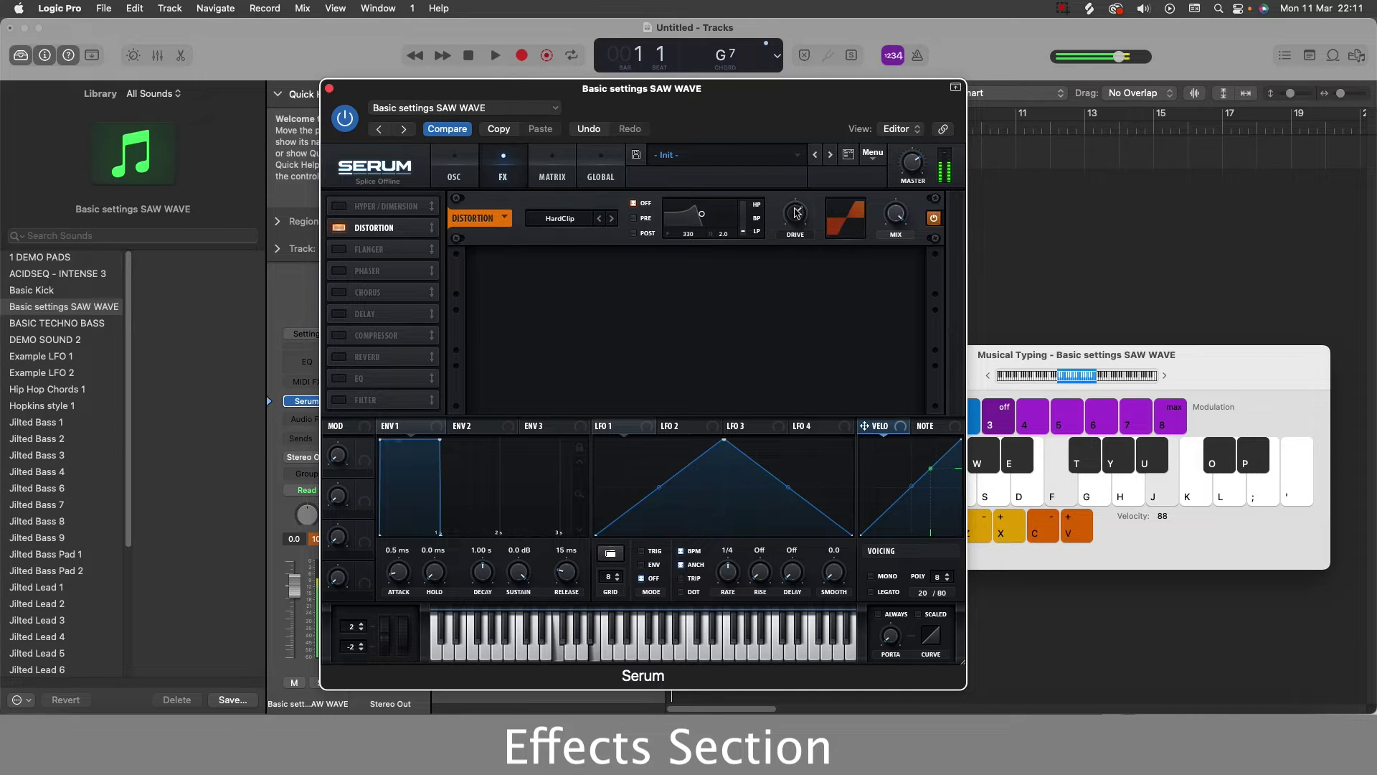
drag(798, 208, 802, 241)
drag(801, 241, 804, 221)
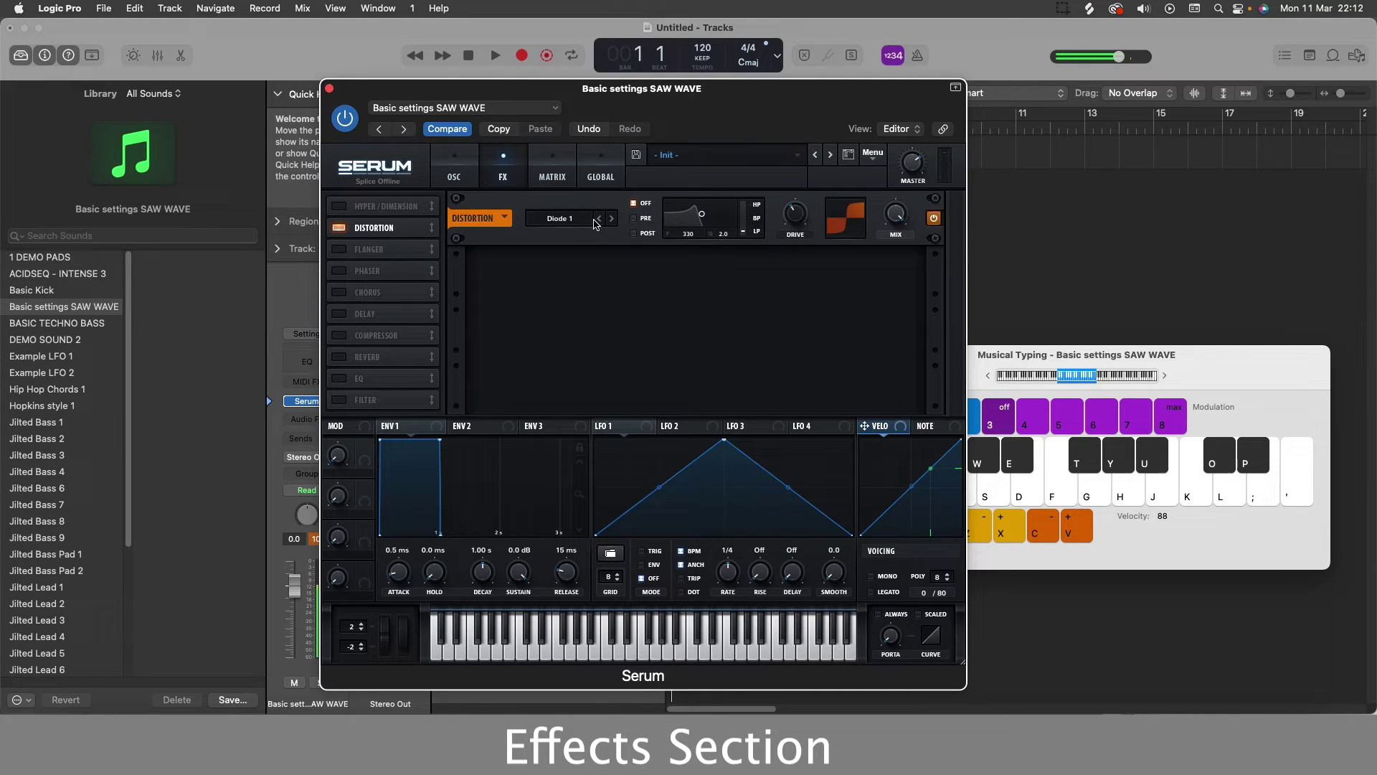
Change the distortion type to Sin Fold and adjust its Drive while playing notes.
click(570, 219)
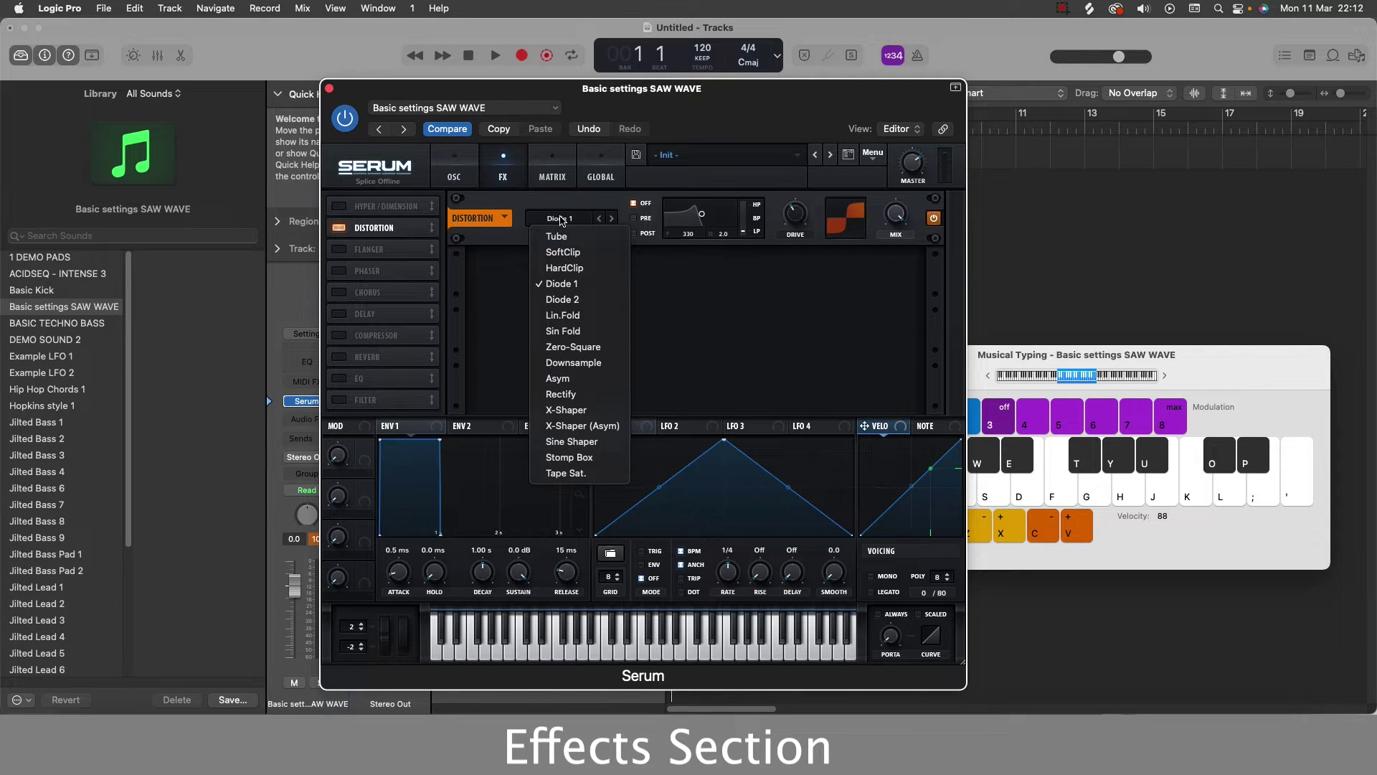
click(563, 331)
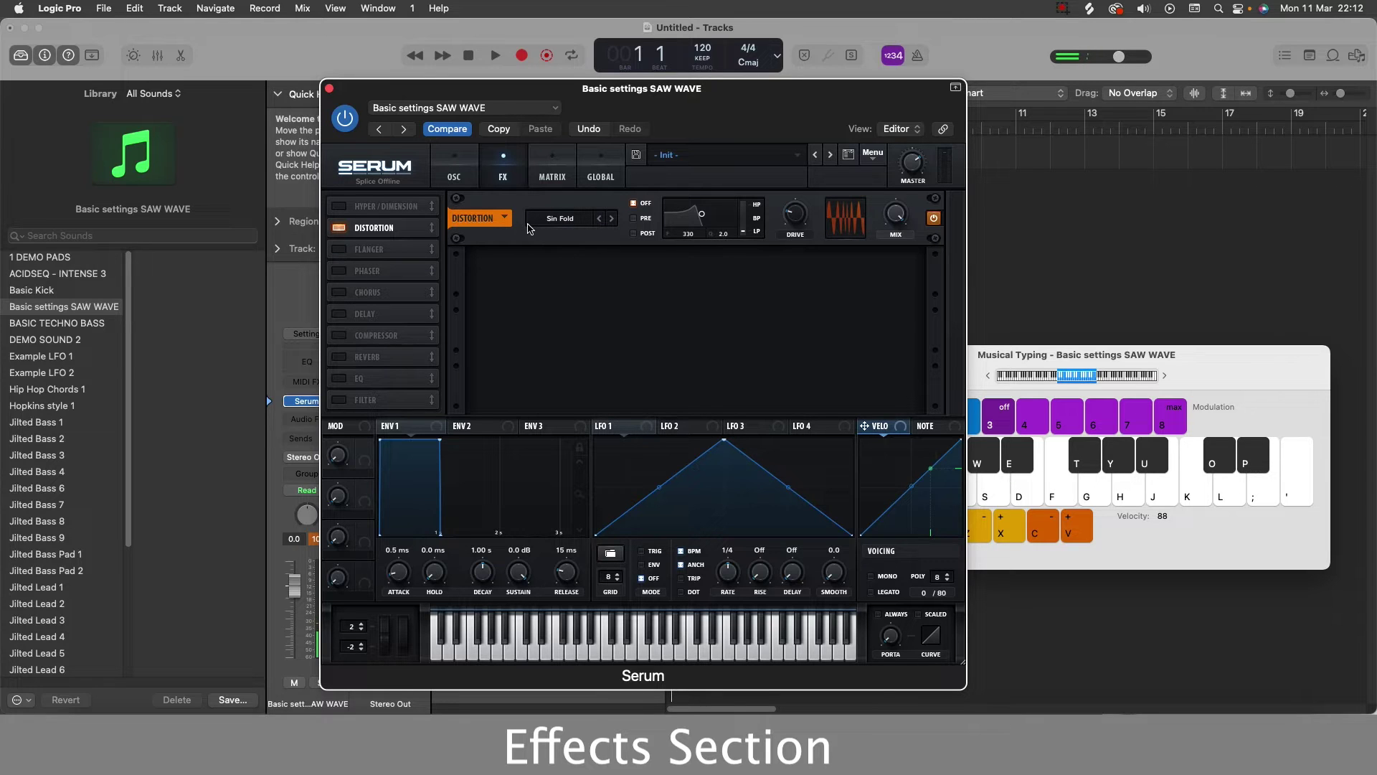
key(f)
mouse_move(793, 213)
mouse_down()
mouse_move(799, 200)
mouse_move(792, 228)
mouse_move(798, 195)
mouse_move(797, 224)
mouse_move(798, 208)
mouse_up()
key(h)
key(h)
key(h)
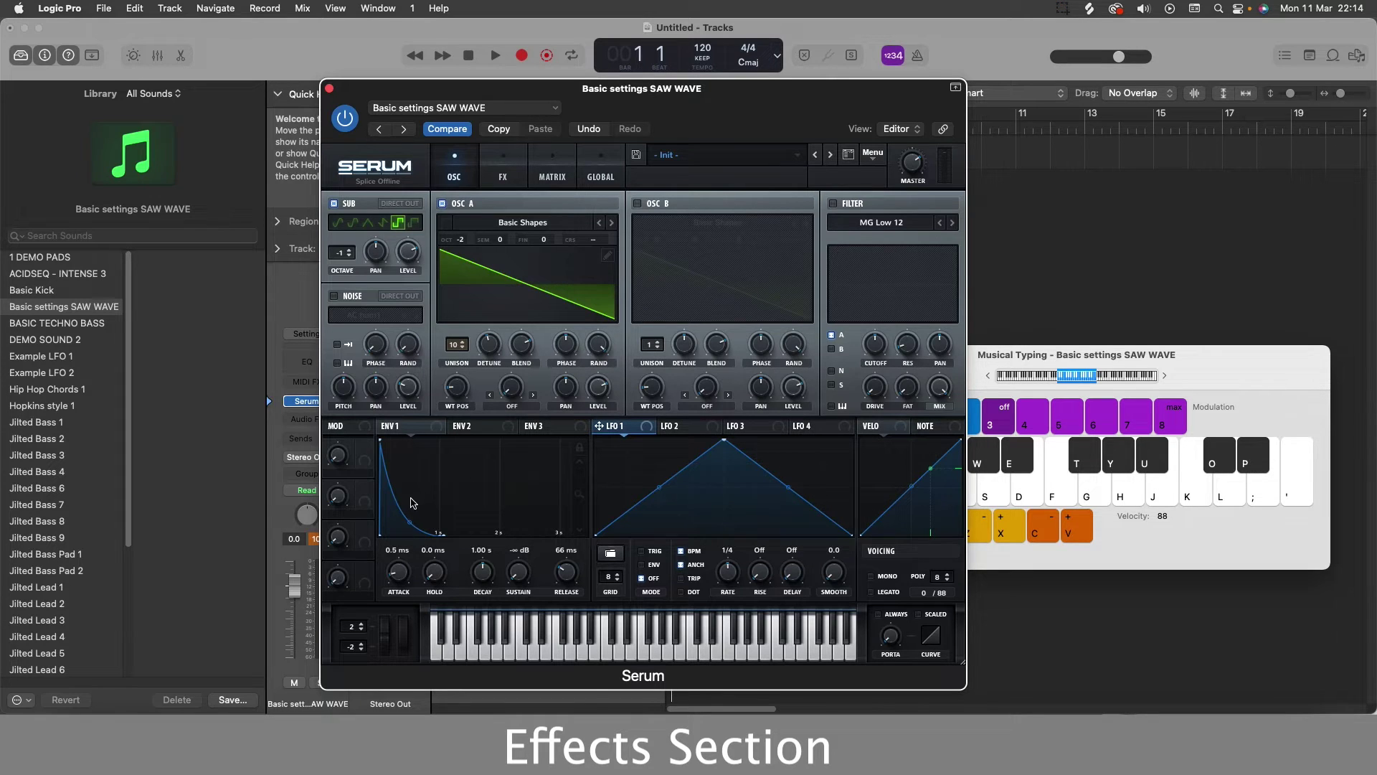
Play a few bass notes to hear the patch without any effects.
key(g)
key(s)
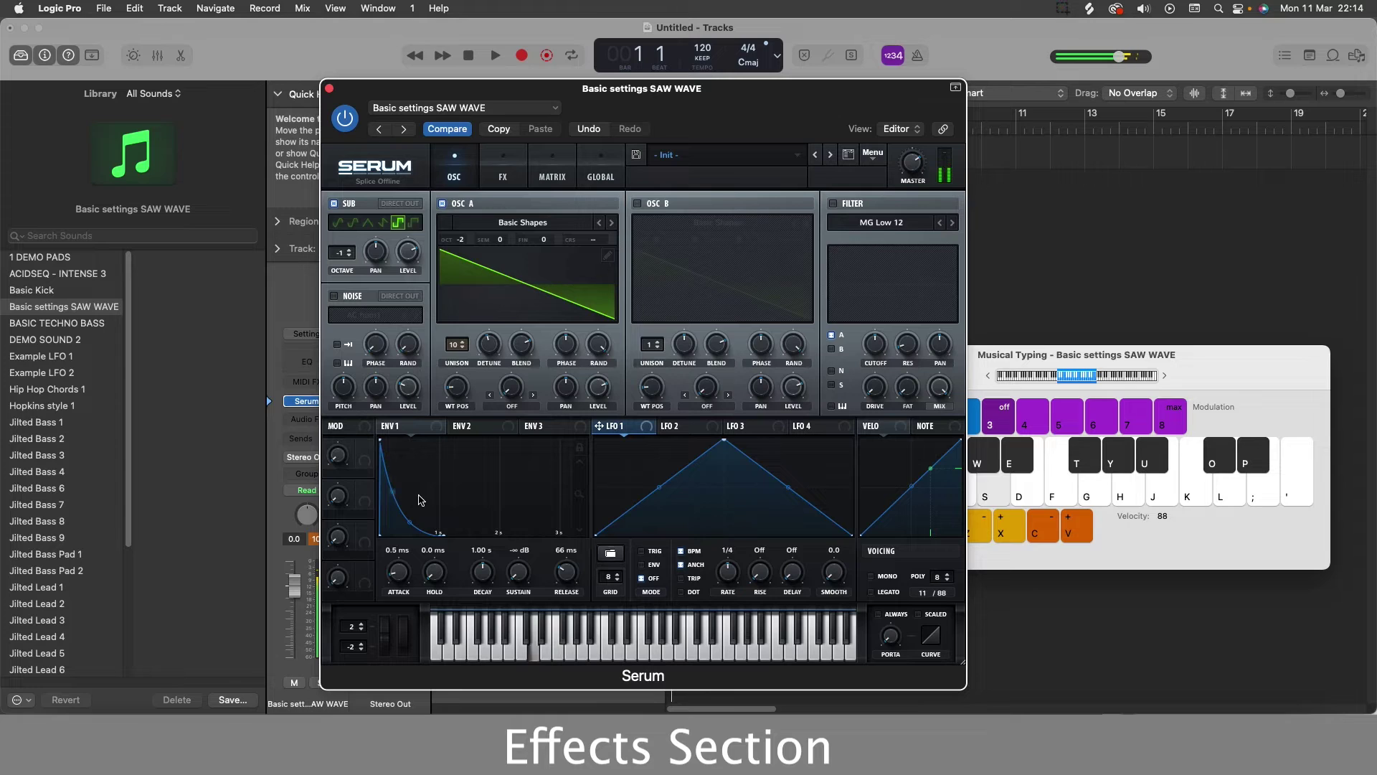
key(d)
Enable Distortion on the bass patch and set its type to Diode 2 while playing notes.
click(509, 178)
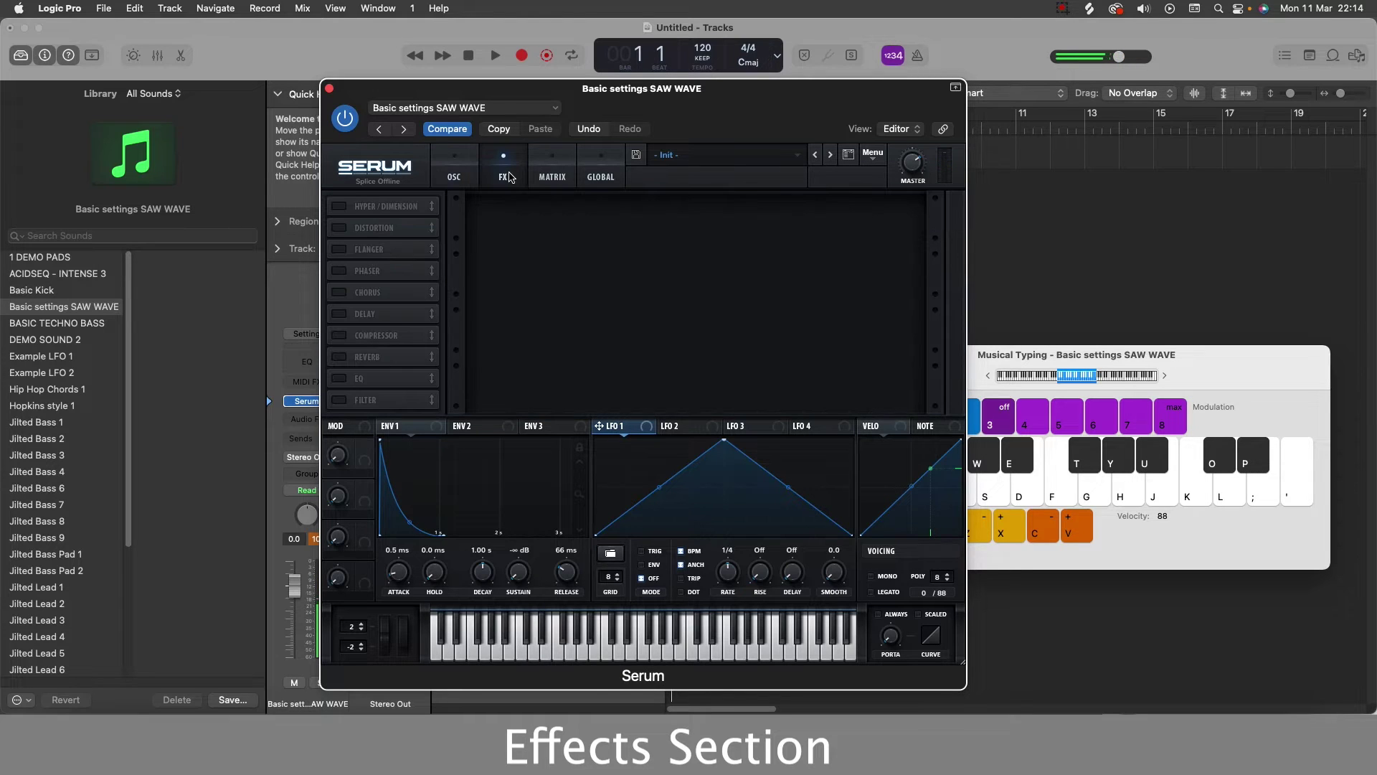
click(340, 228)
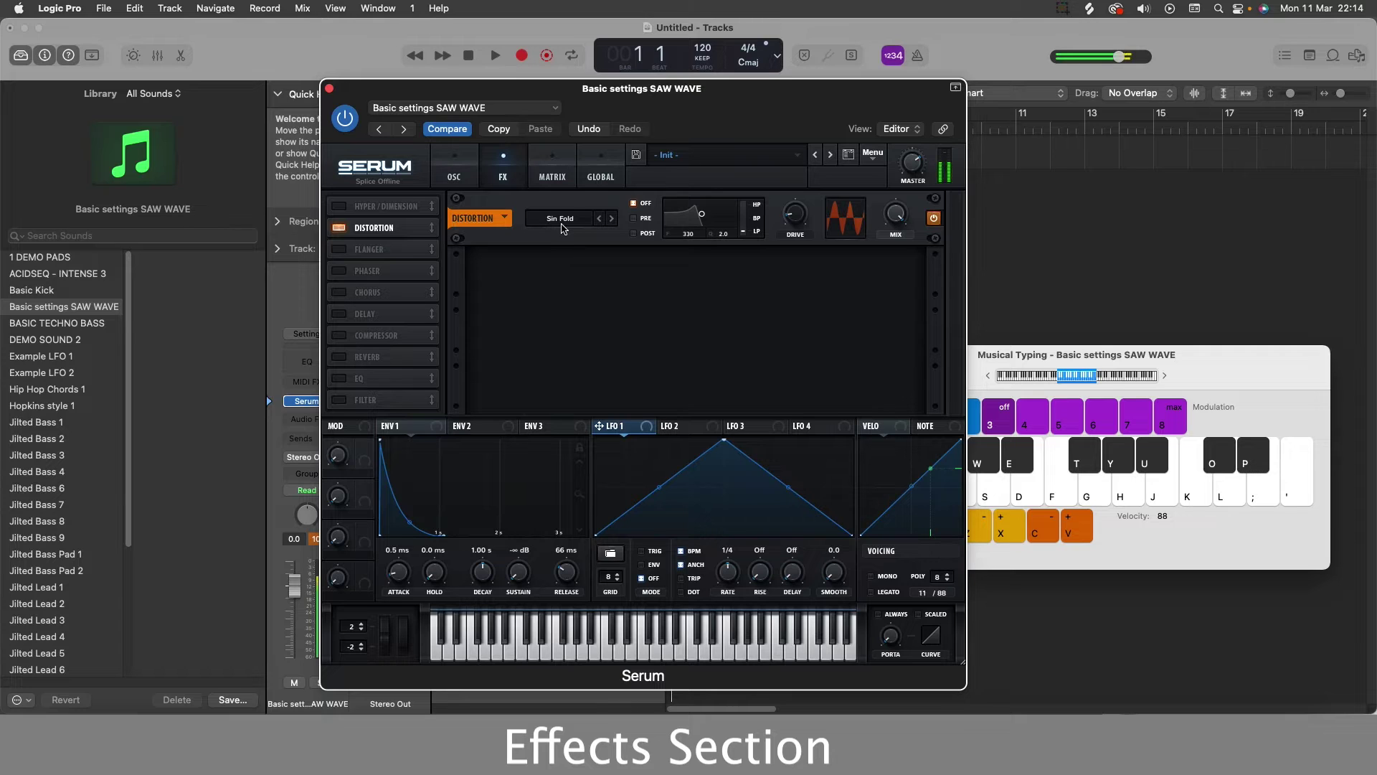
key(g)
key(s)
key(d)
key(e)
key(e)
key(e)
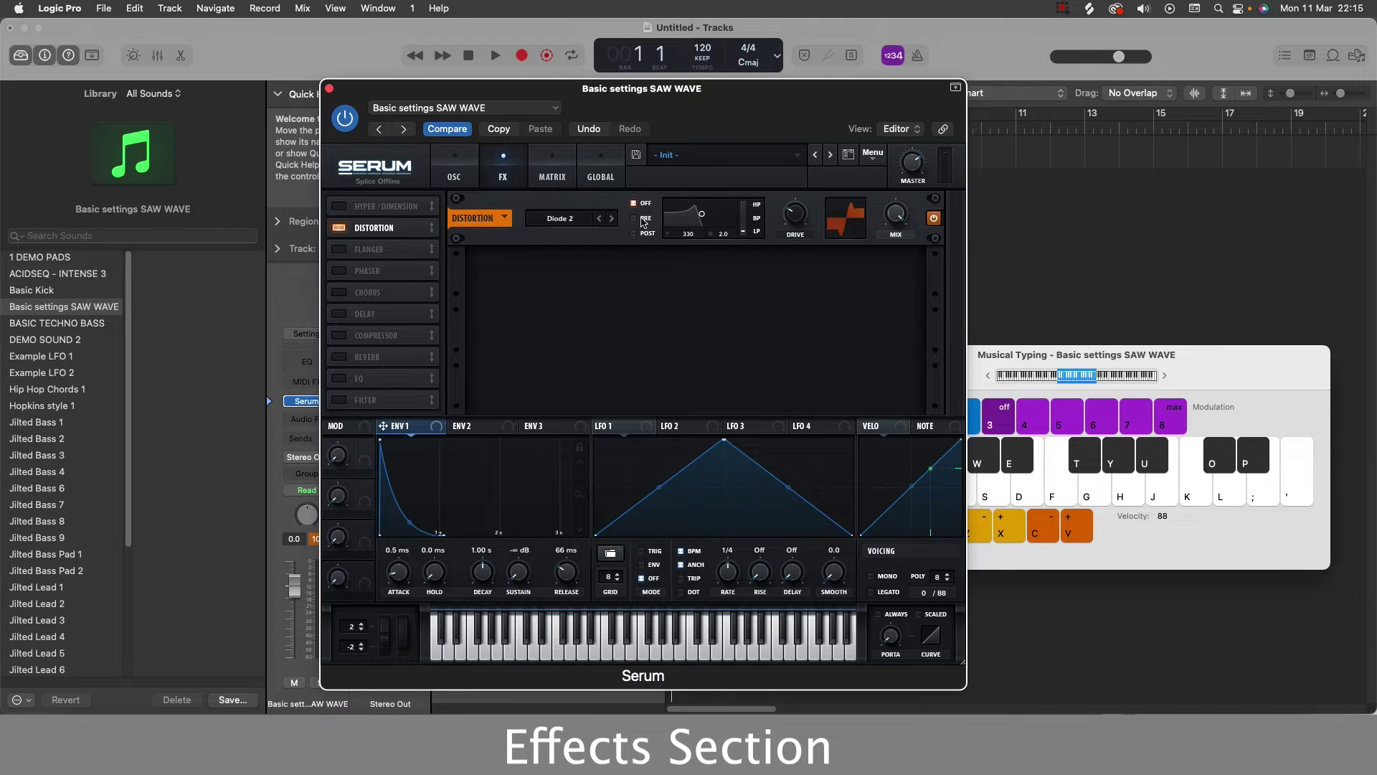
Play bass notes to audition the Diode 2 distortion with its filter off.
key(s)
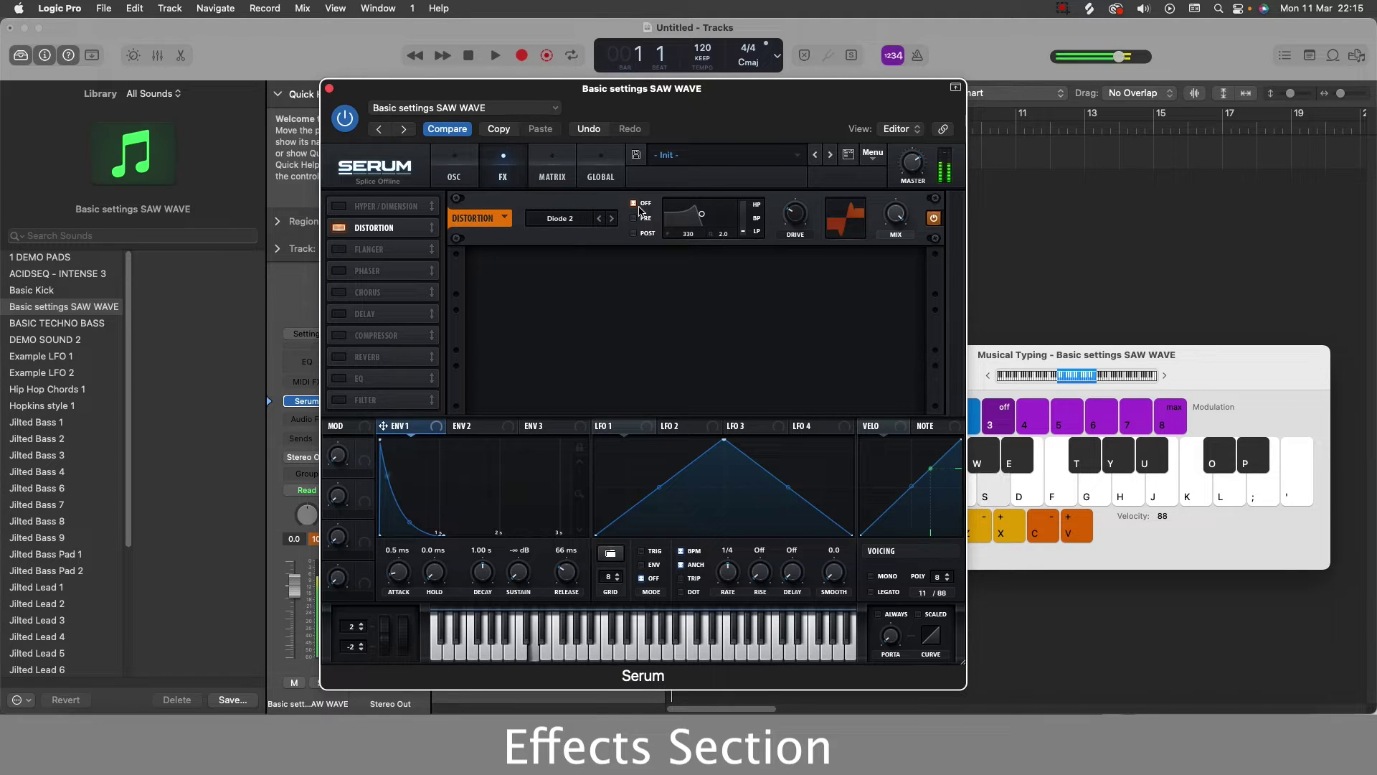
key(d)
key(g)
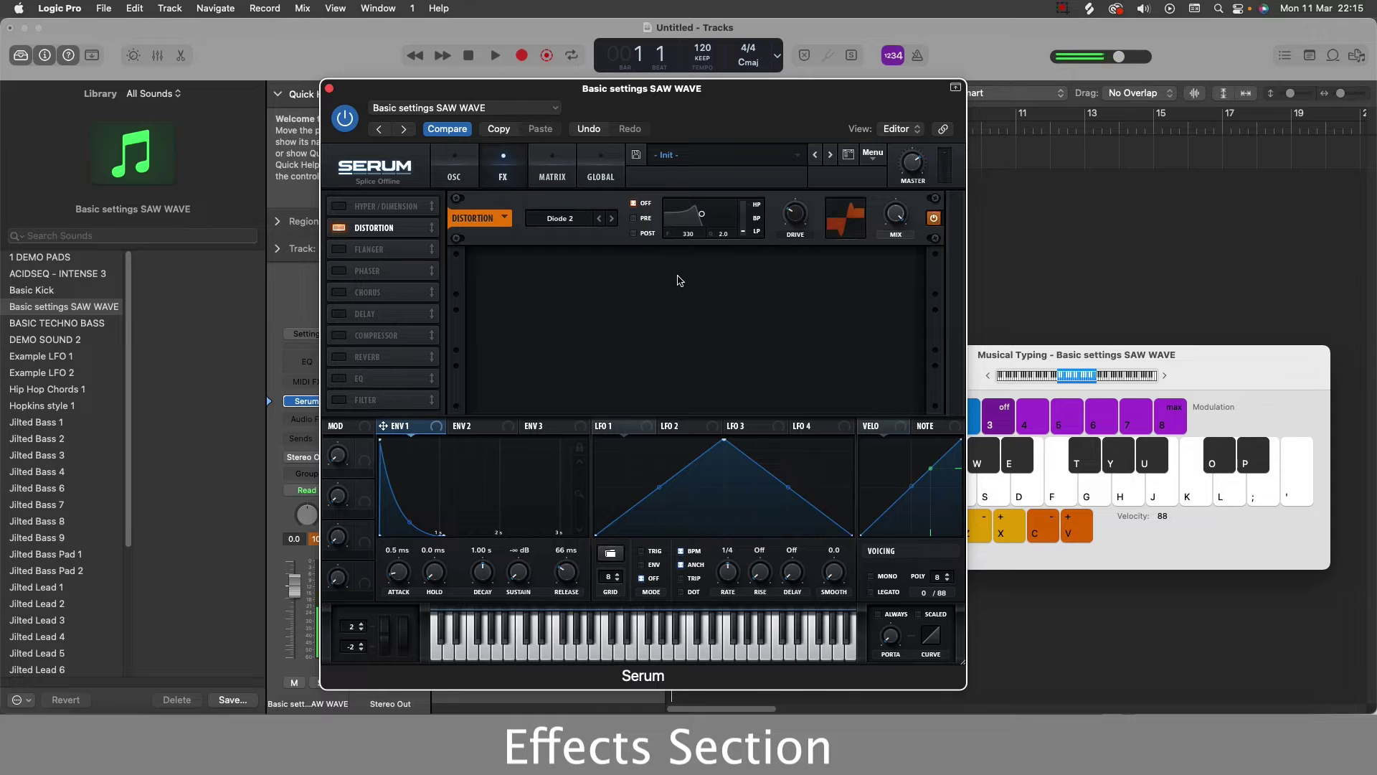
Set the distortion filter to Pre and play a bass riff to hear it.
click(634, 219)
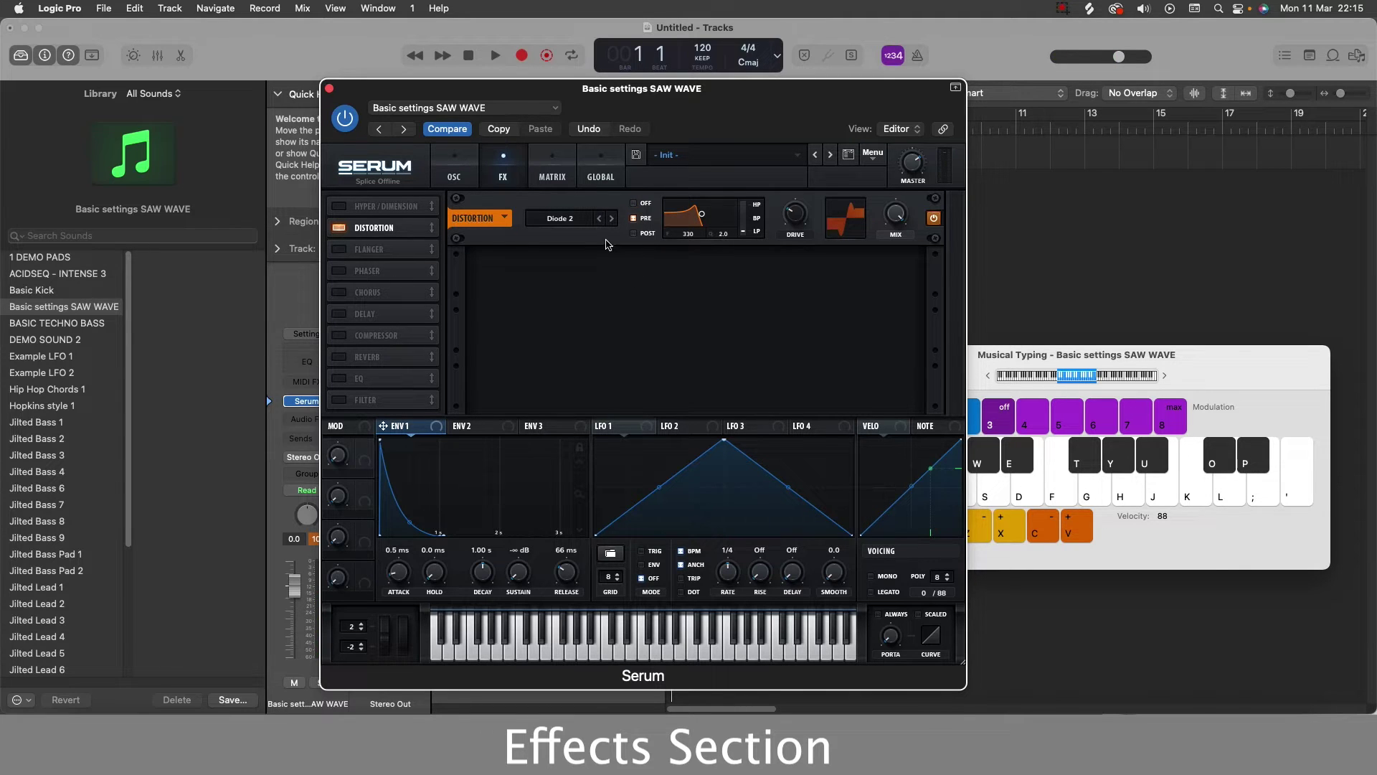
key(a)
key(d)
key(g)
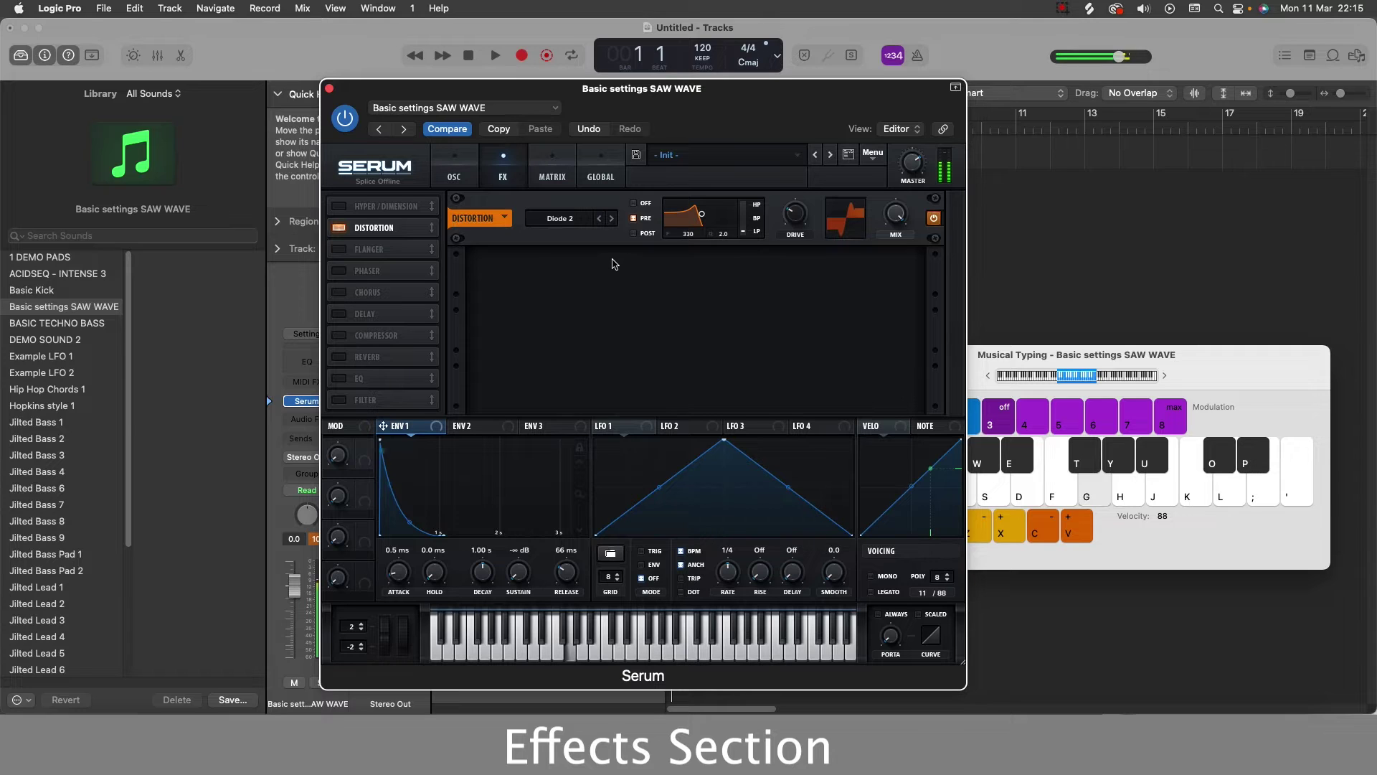
key(s)
key(d)
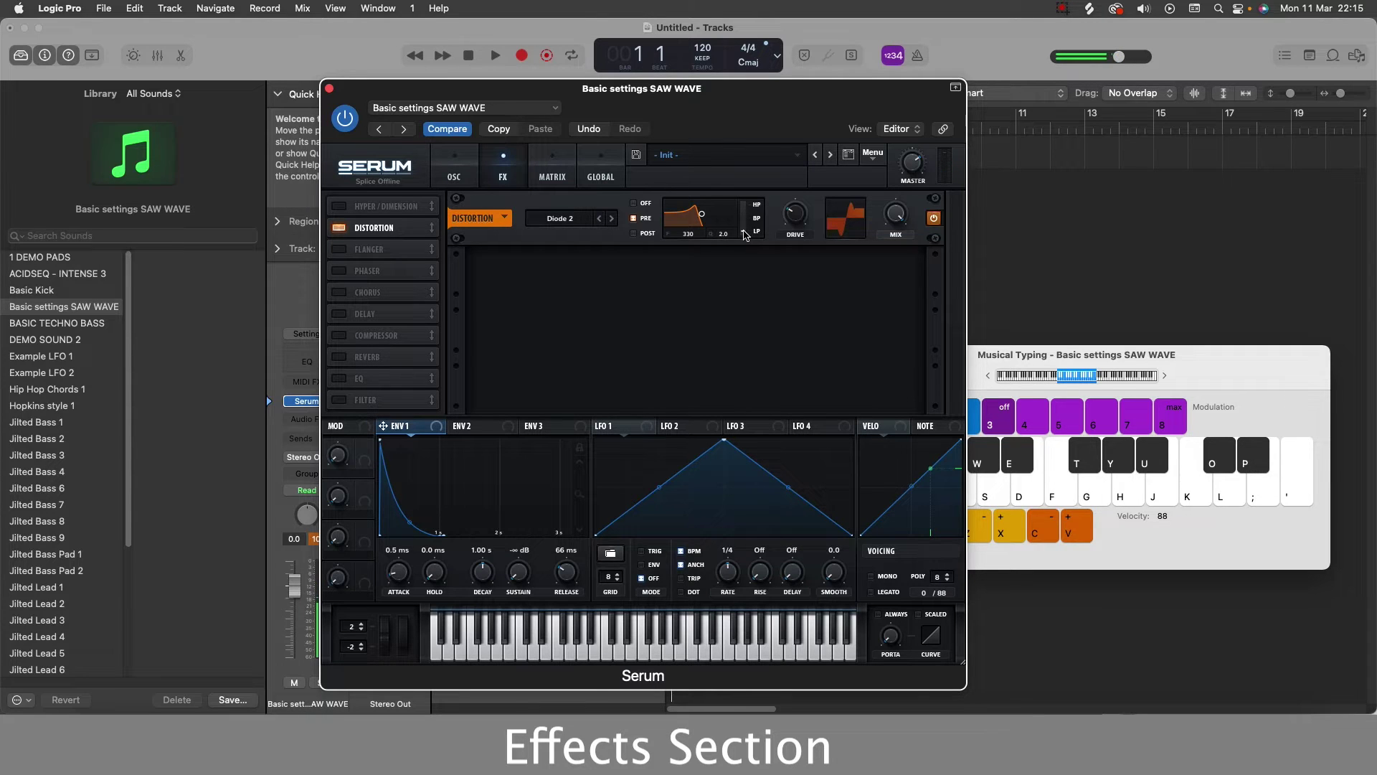
Sweep the distortion filter from low-pass to high-pass and back to low-pass while playing notes.
drag(743, 235, 753, 122)
key(g)
key(s)
key(d)
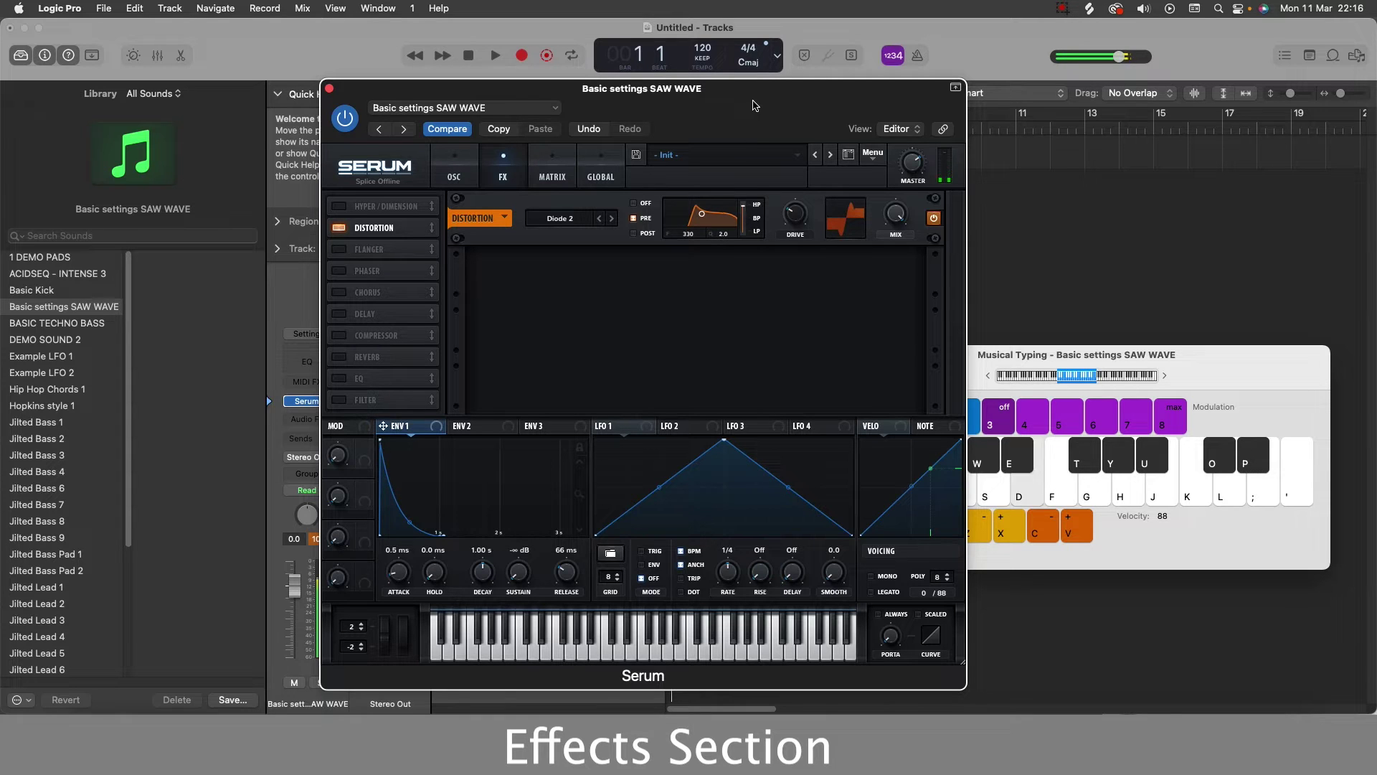
key(d)
drag(757, 131, 755, 261)
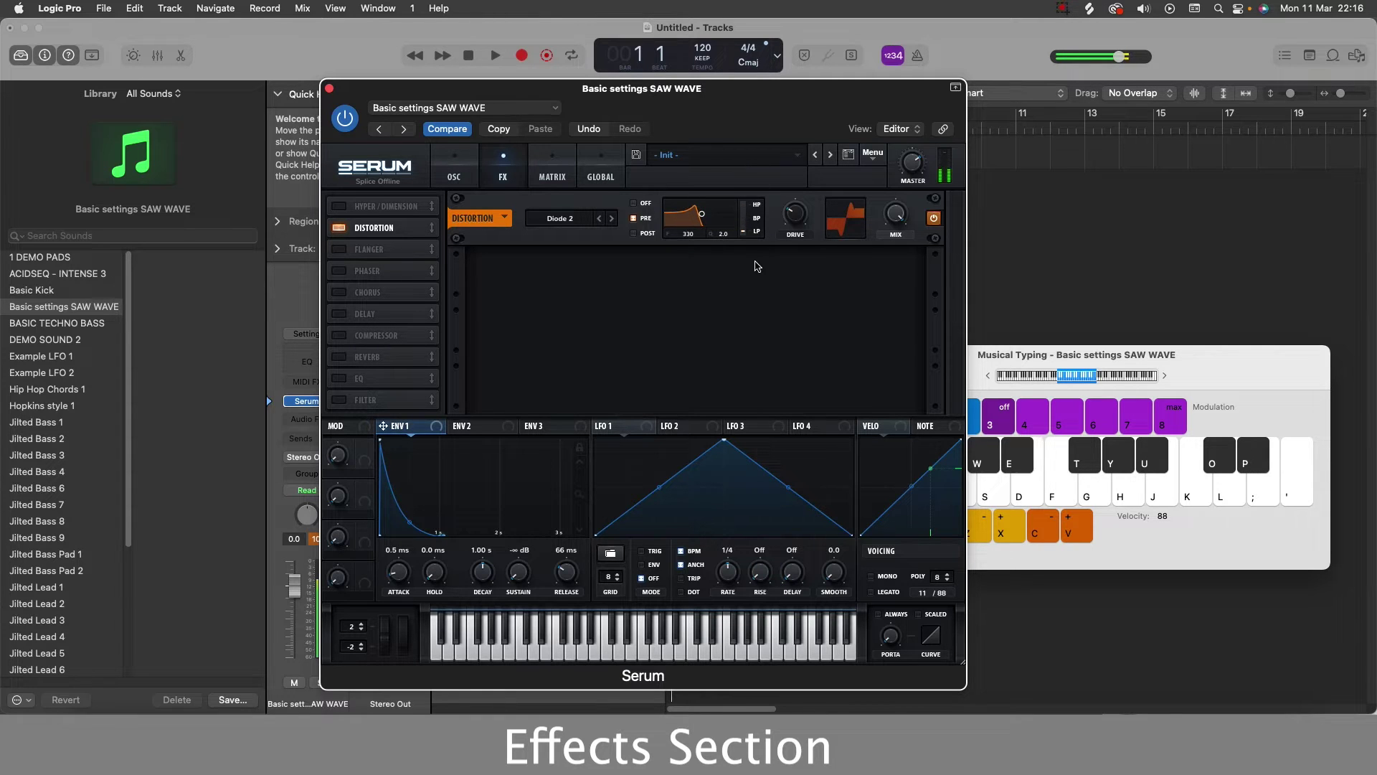
Set the distortion filter to Post and play bass notes to hear it.
key(d)
click(634, 234)
key(h)
key(h)
key(d)
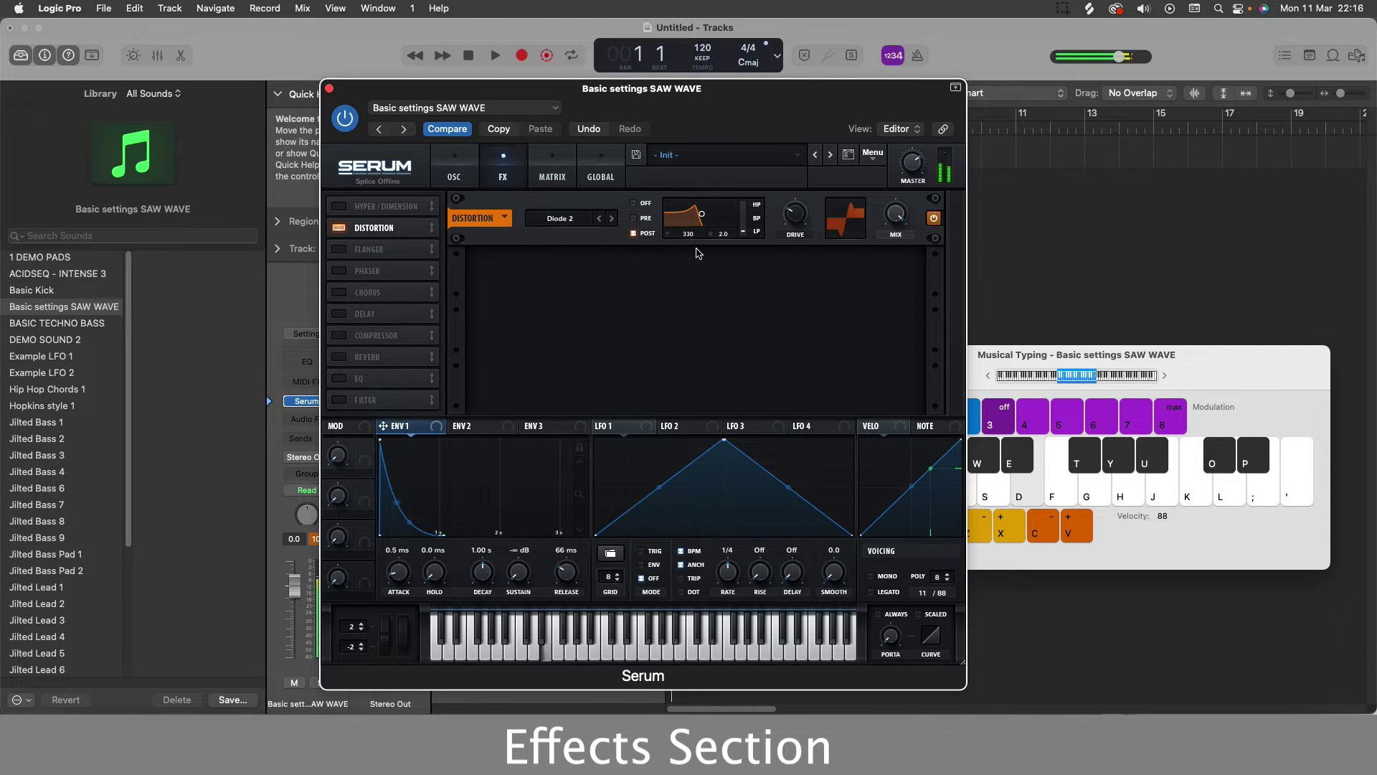
key(f)
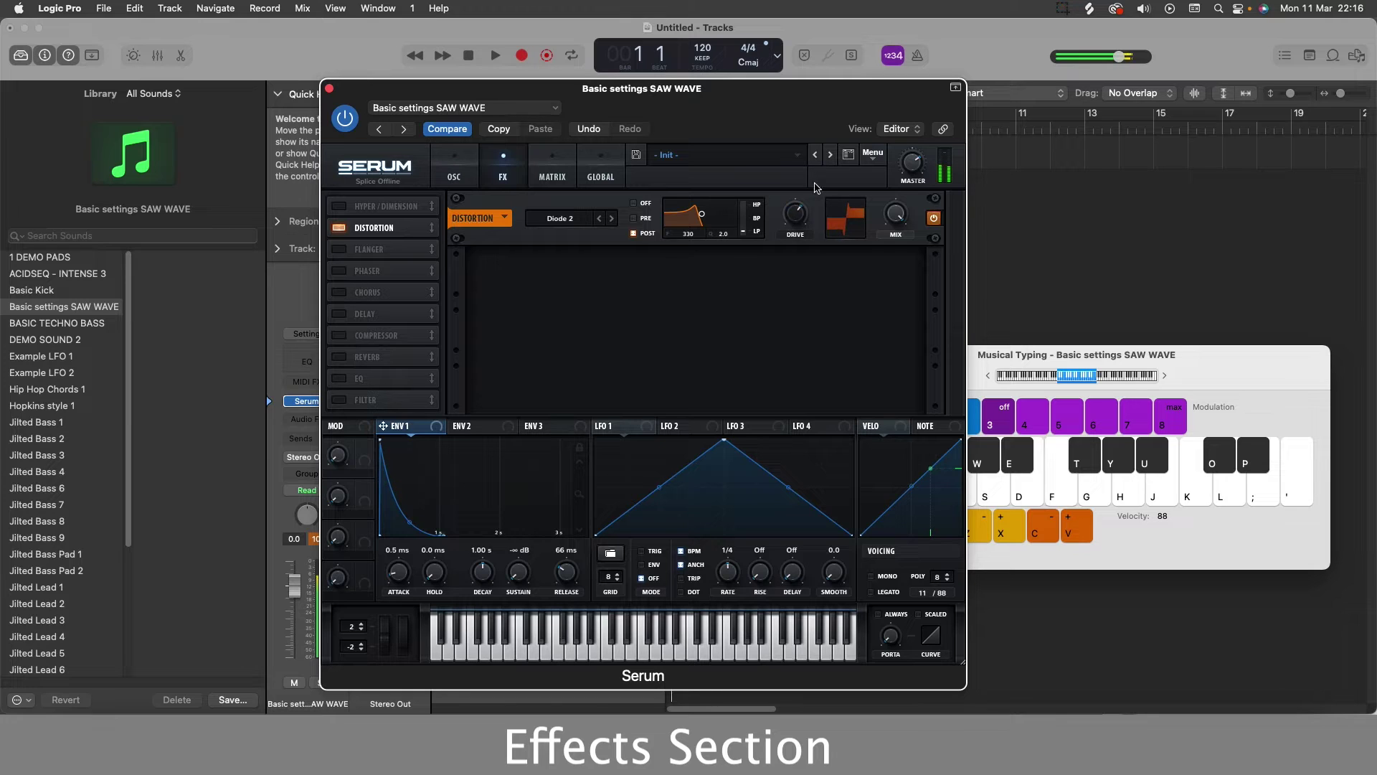
key(f)
key(h)
Switch from Distortion to the Flanger and vary the flanger's rate while playing notes.
click(338, 228)
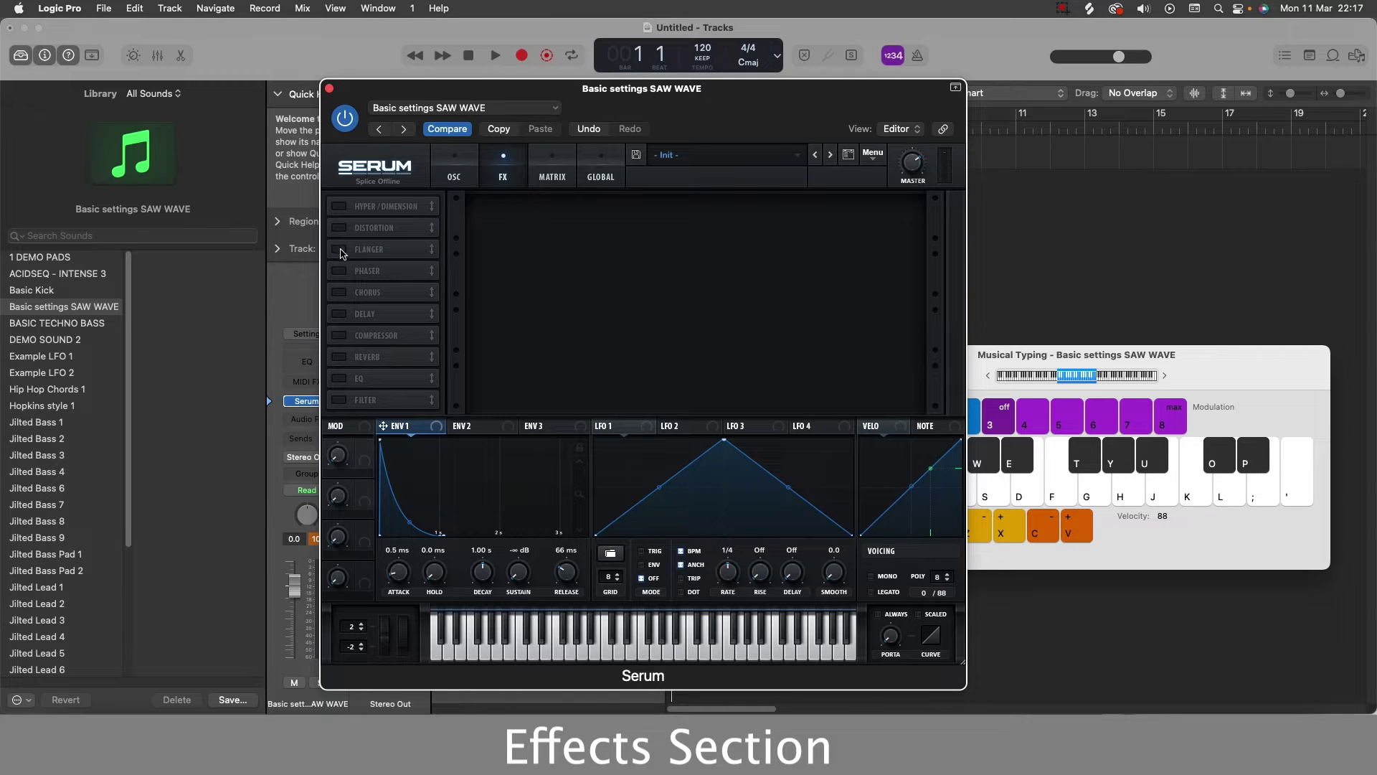
click(343, 249)
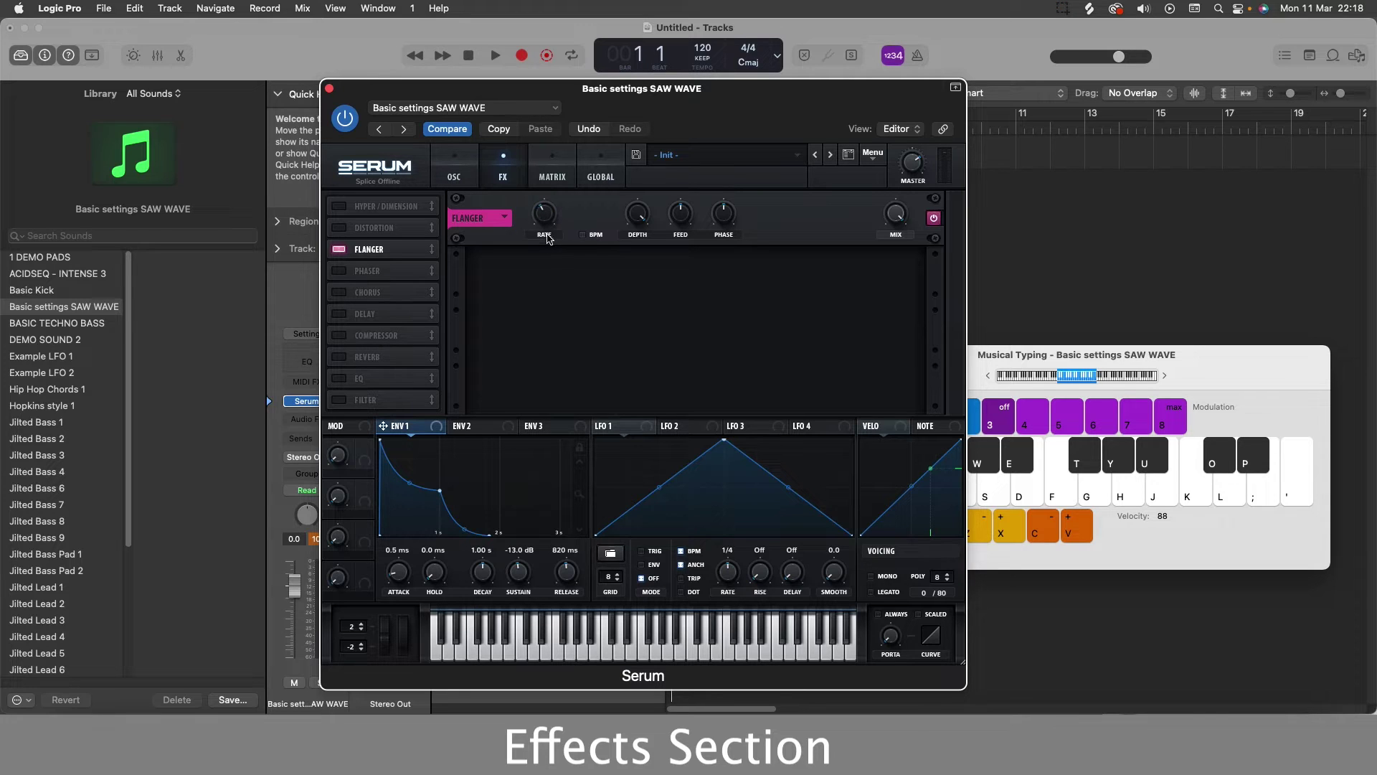
drag(544, 213, 542, 231)
key(h)
key(d)
key(f)
key(h)
key(h)
drag(555, 179, 553, 215)
key(d)
Play repeated notes while working the flanger's depth and feedback controls.
drag(639, 218, 684, 216)
key(g)
key(g)
key(g)
key(h)
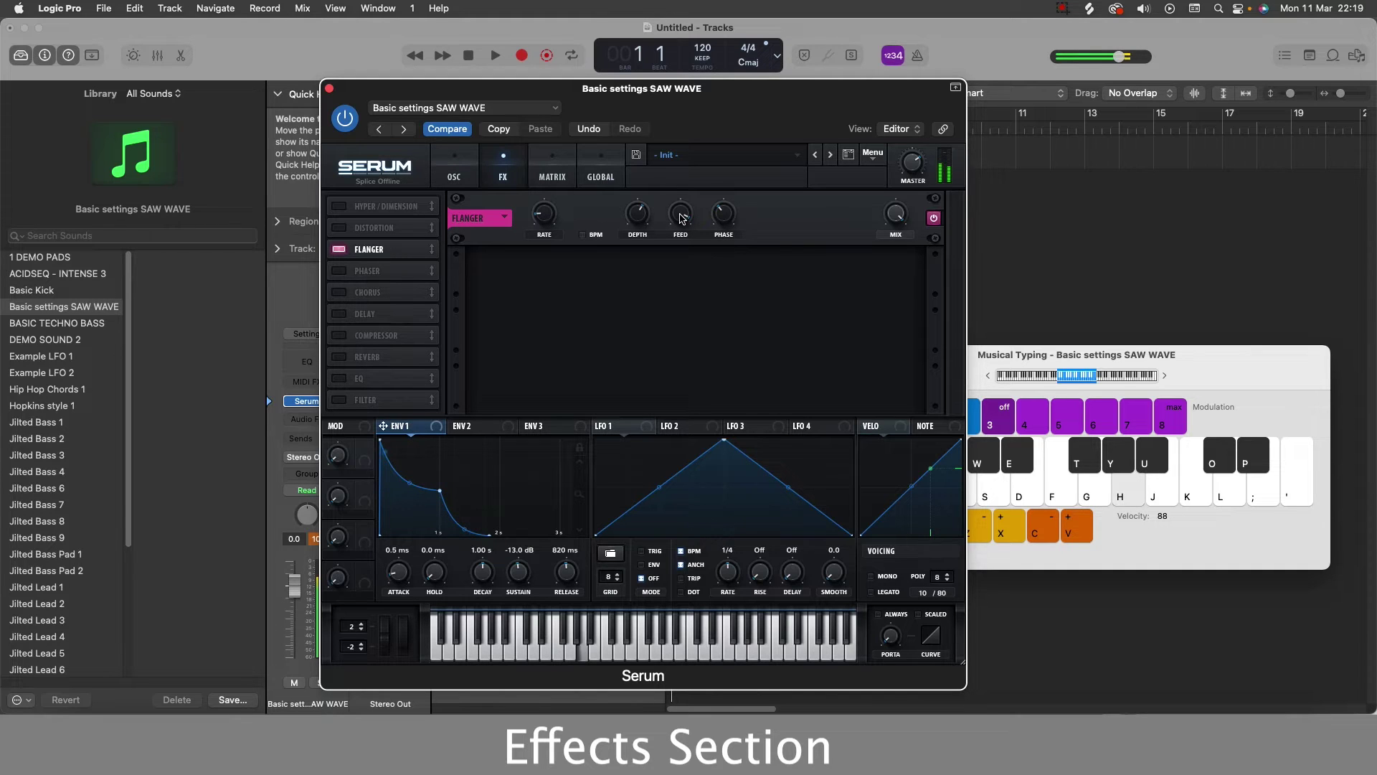
key(d)
key(d)
key(d)
key(d)
key(d)
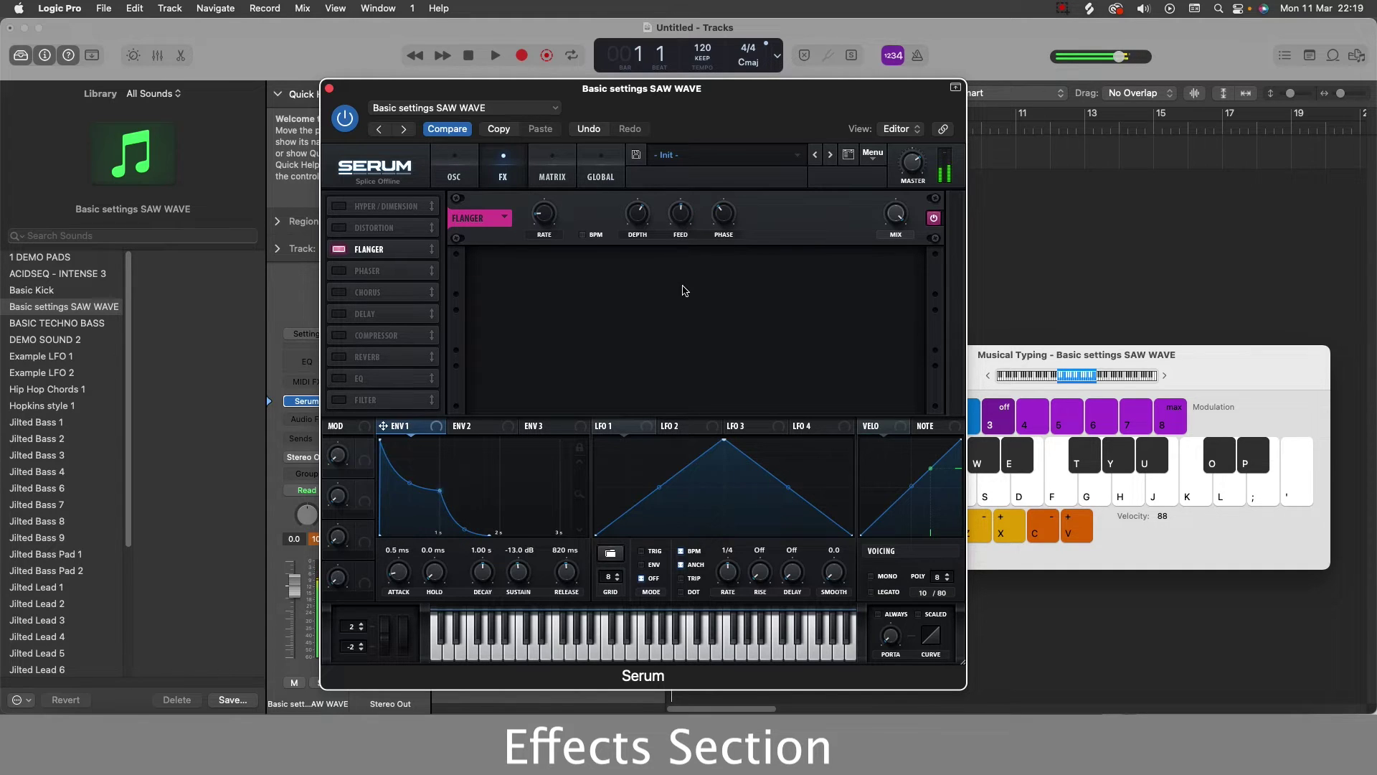
Lower the flanger's depth while playing notes to hear a weaker effect.
key(g)
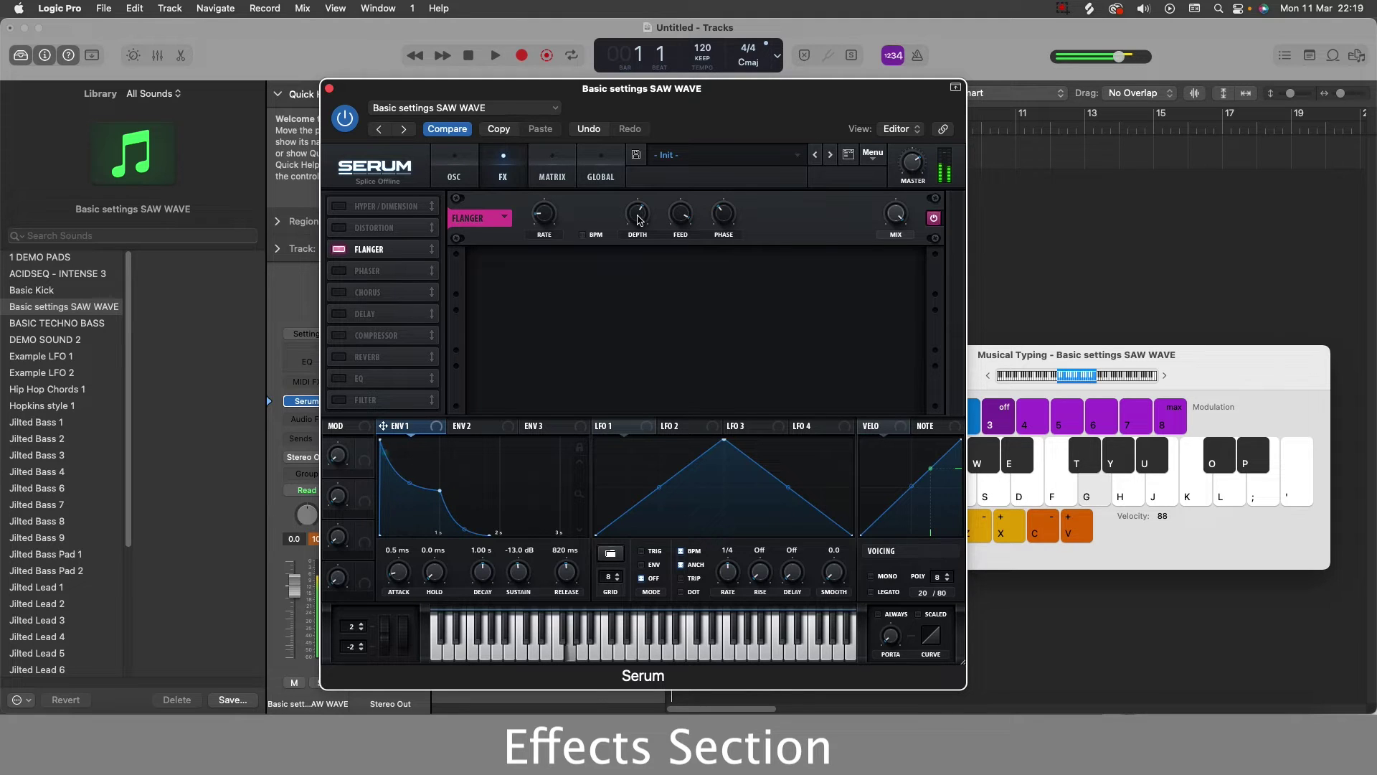
key(d)
key(h)
key(h)
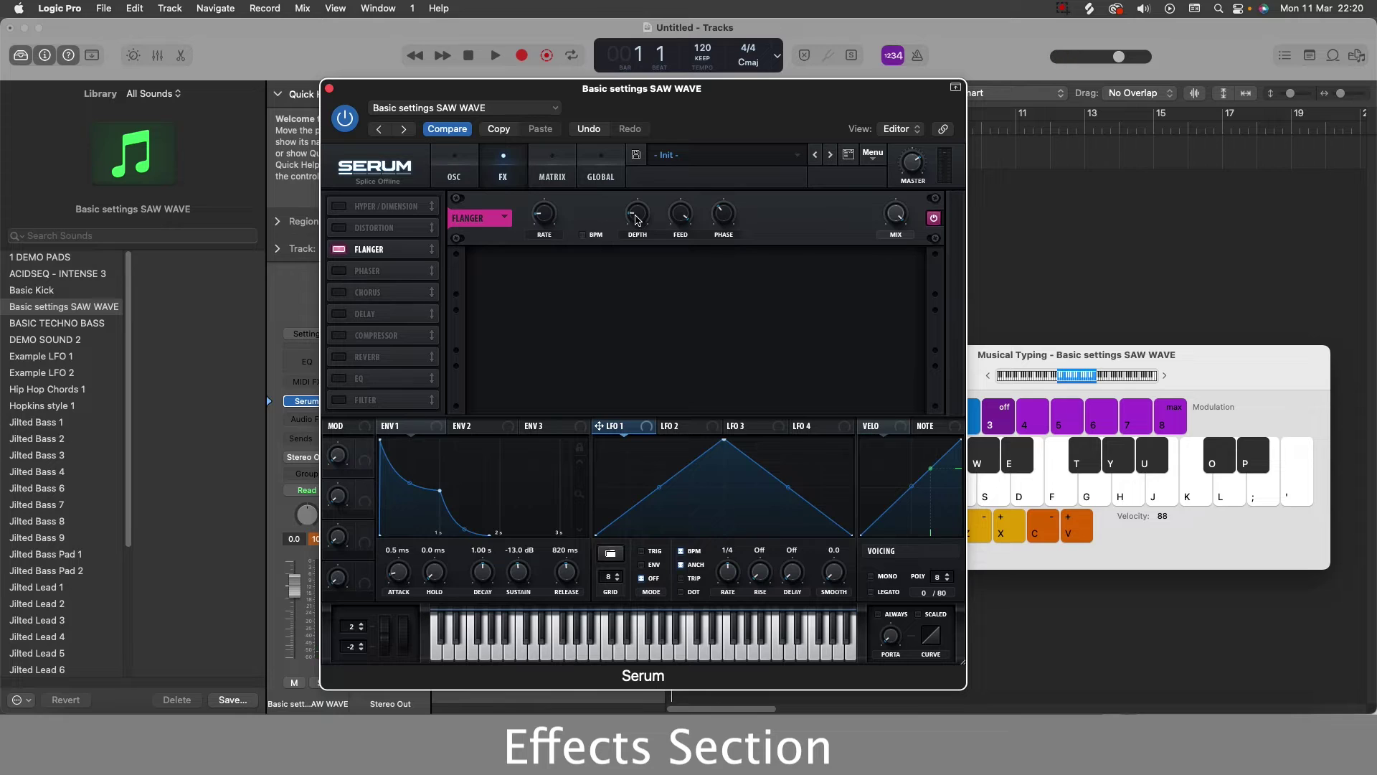
Raise the flanger's depth while repeating a single note to compare the sound.
drag(636, 220, 637, 201)
key(h)
key(h)
key(h)
key(h)
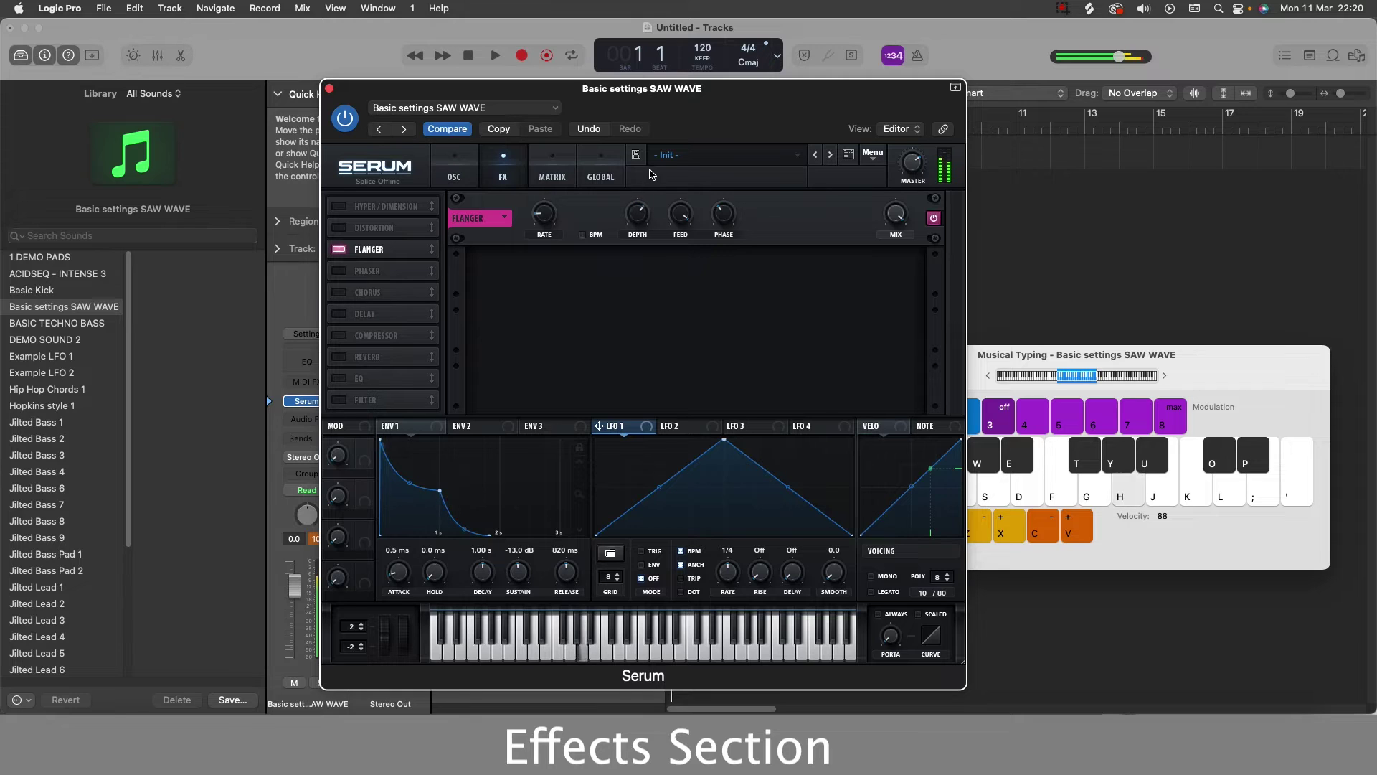
key(h)
key(h)
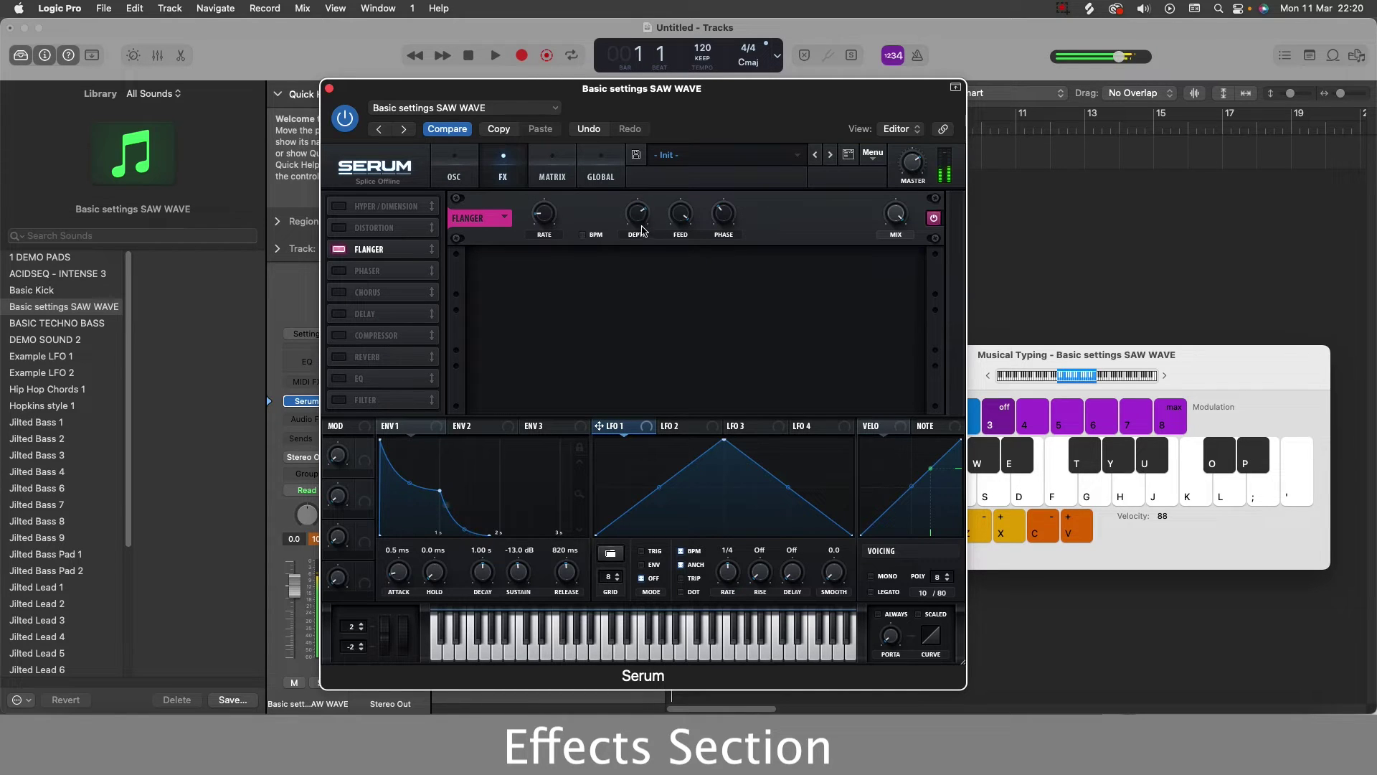
key(h)
key(h)
key(h)
key(h)
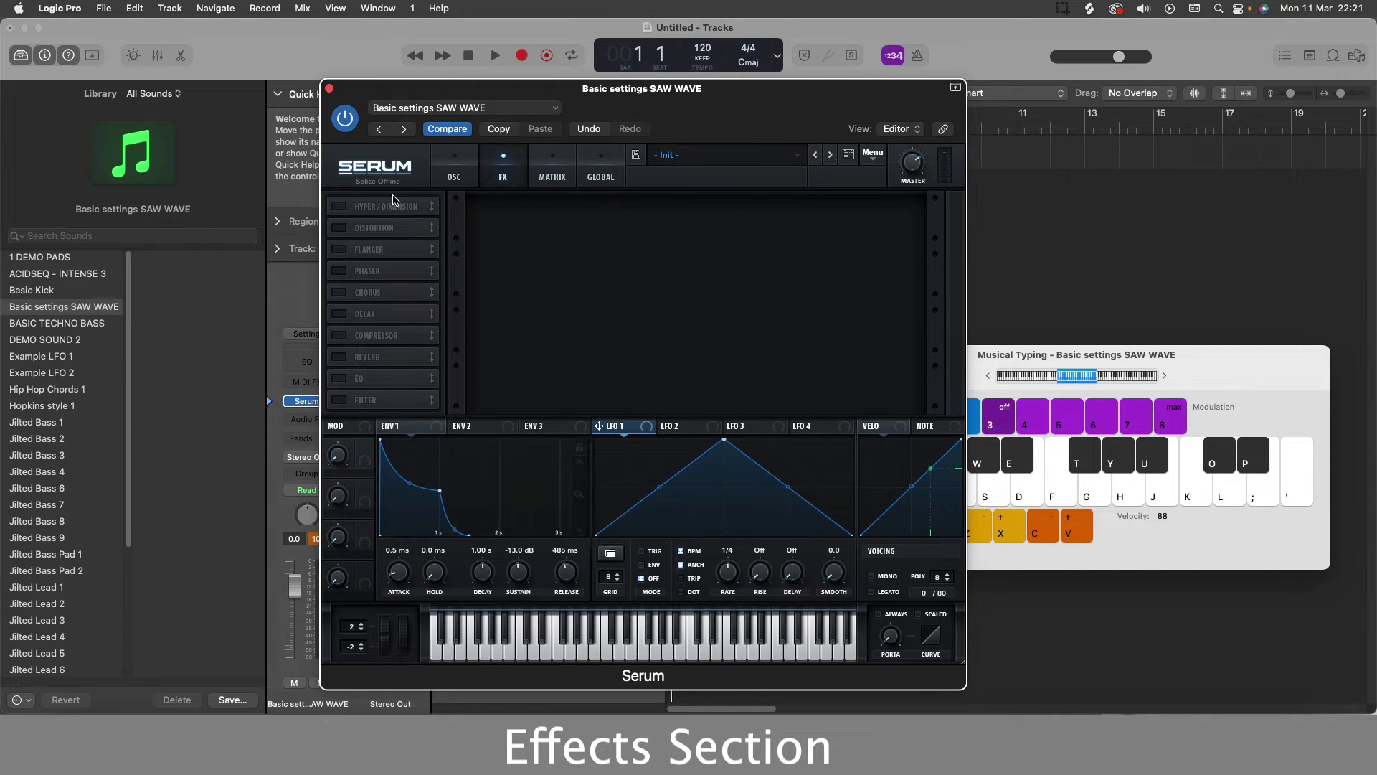
Enable the Phaser and adjust its rate and depth while playing notes.
click(343, 274)
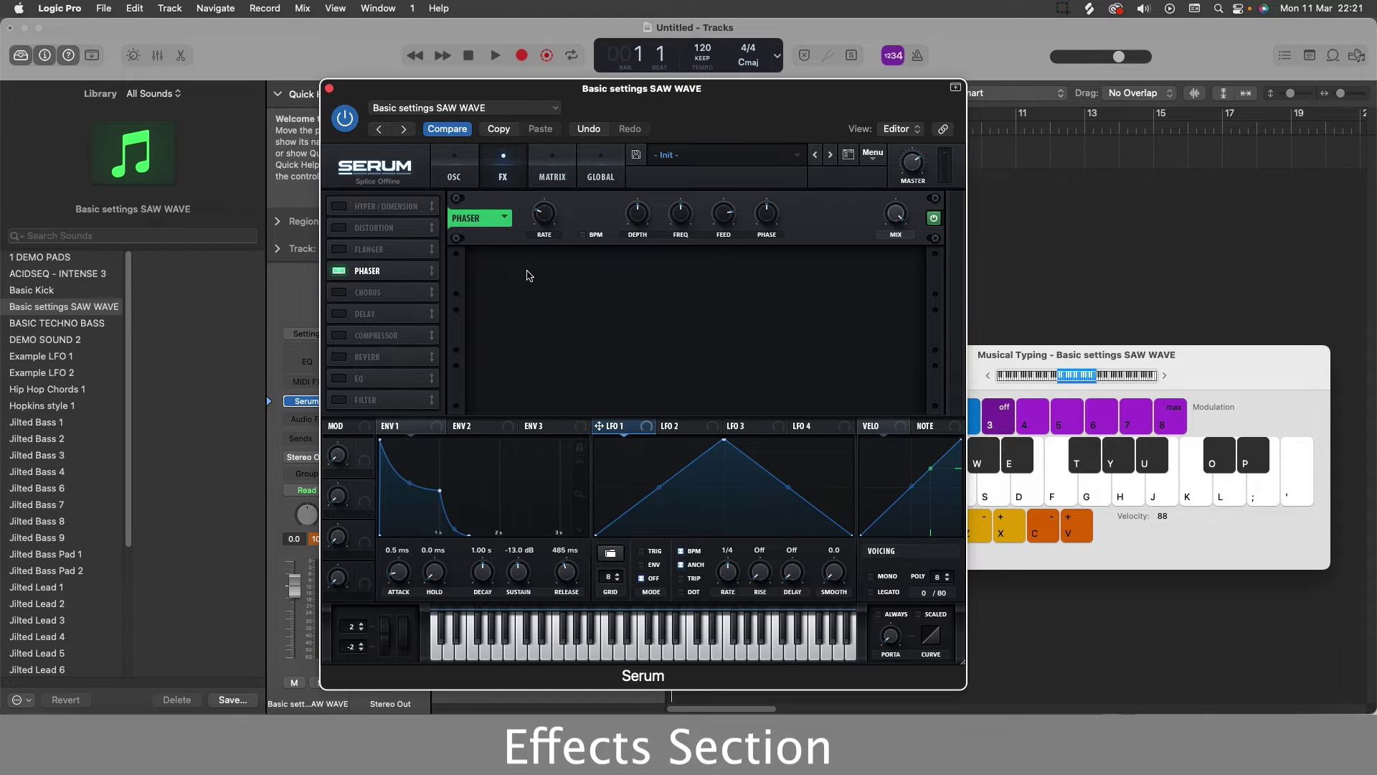
key(h)
key(e)
key(e)
key(e)
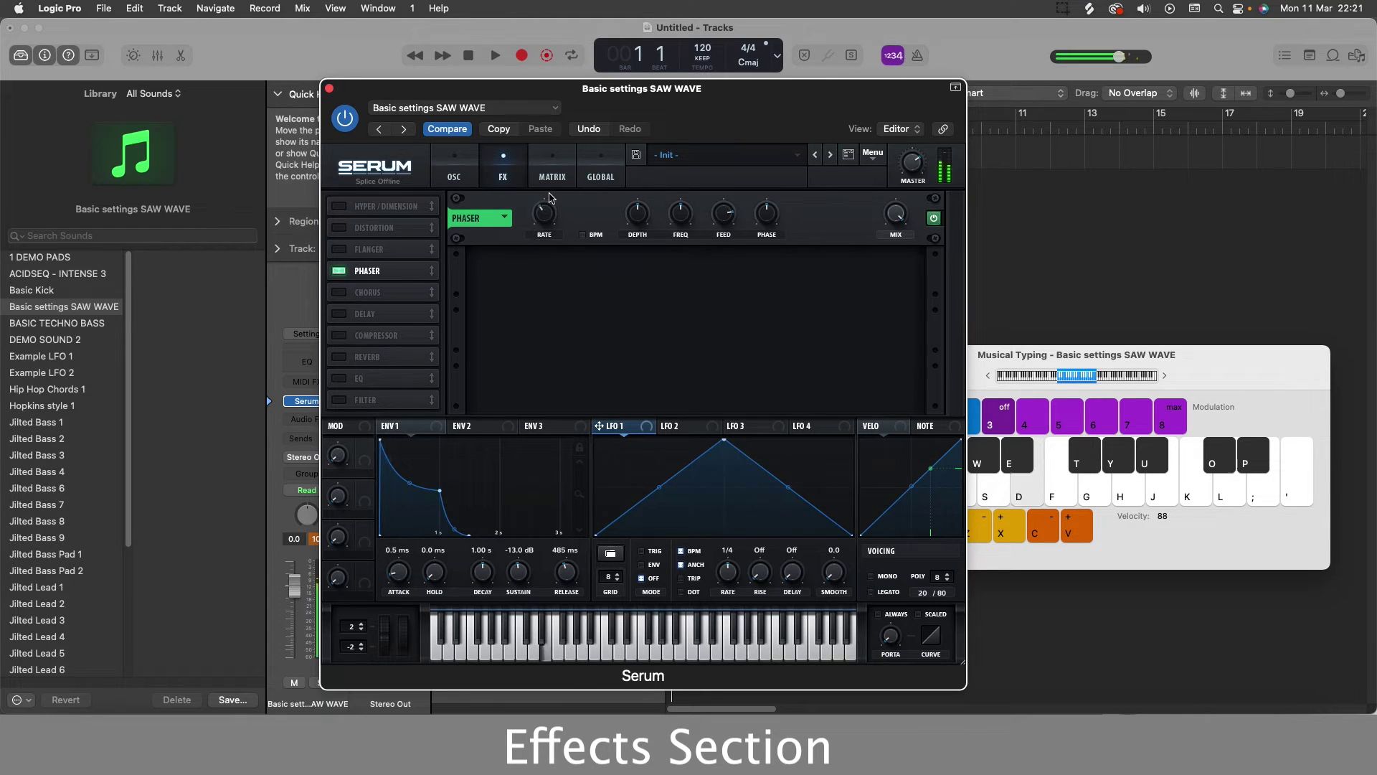
key(d)
key(d)
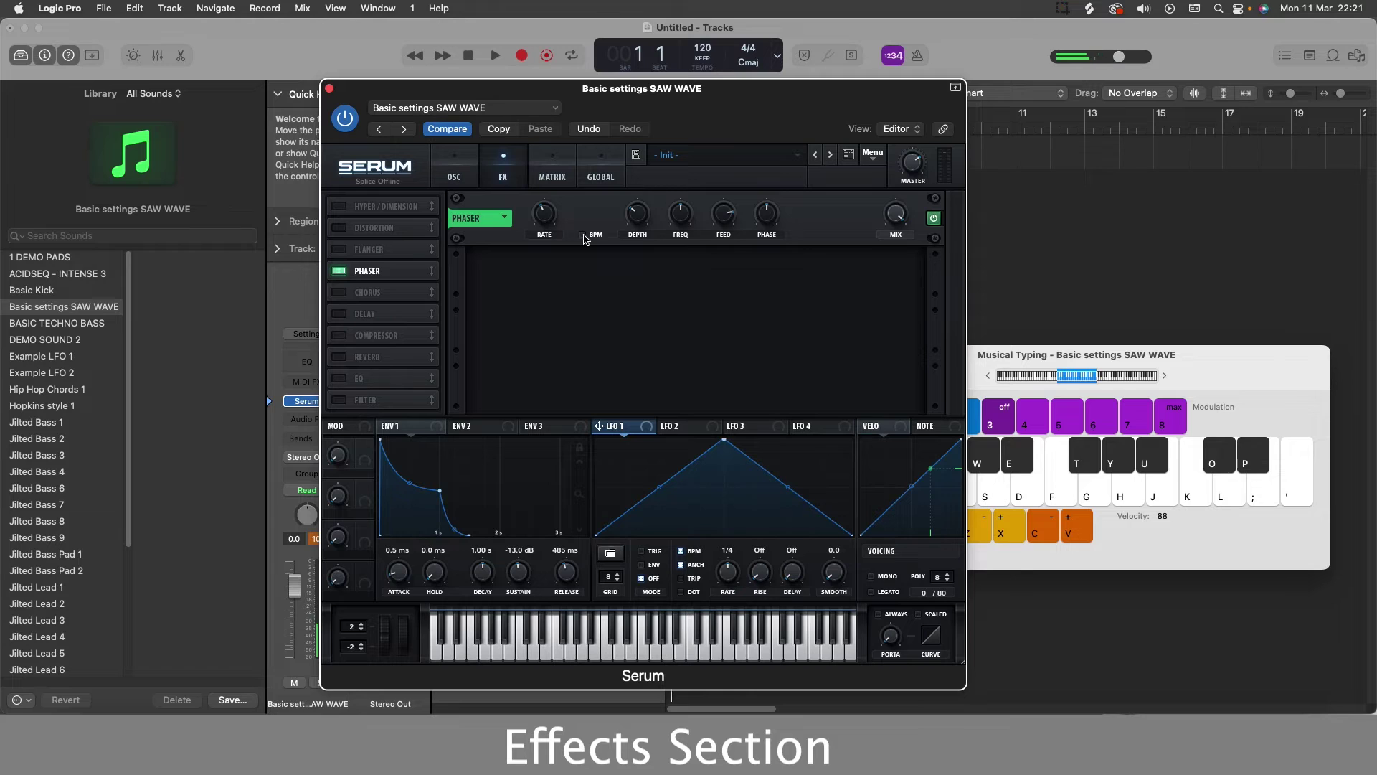
key(h)
key(d)
key(f)
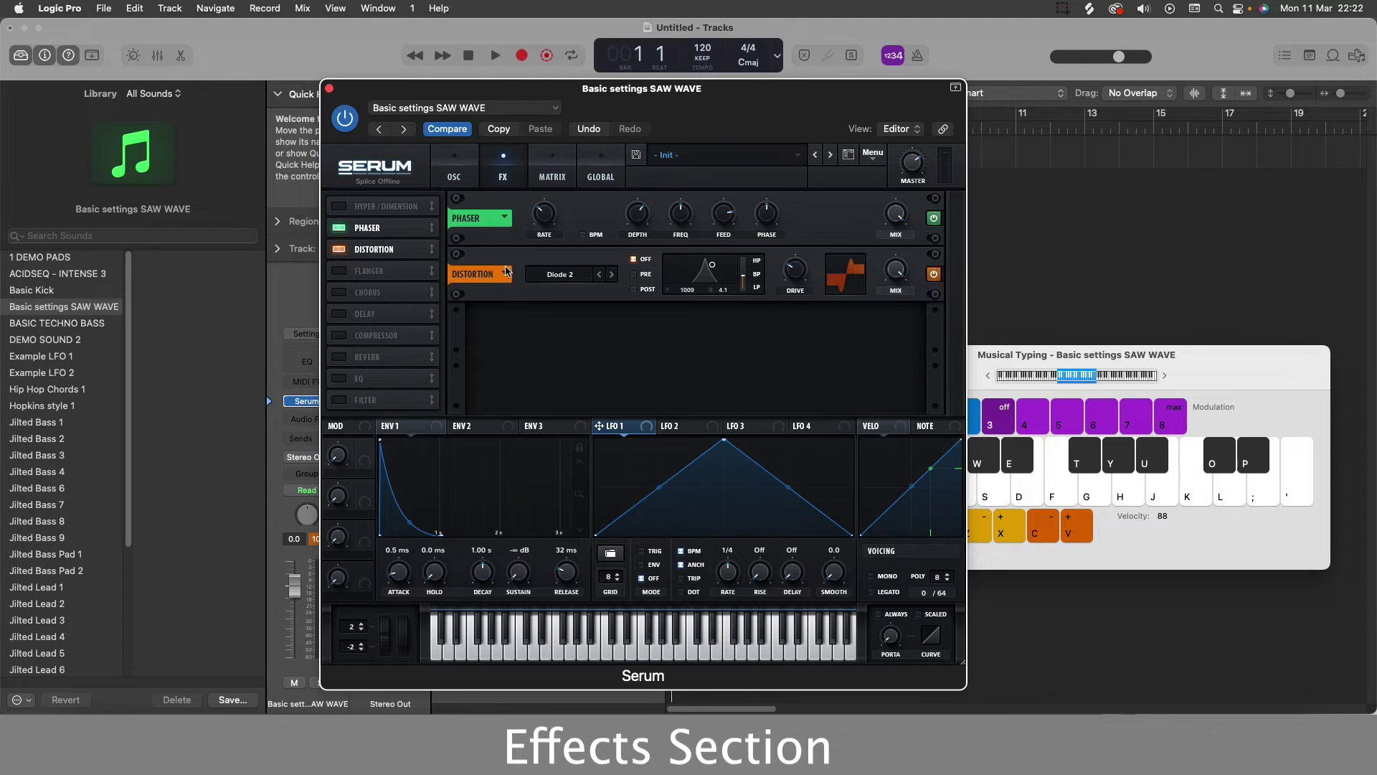
Play bass notes with the Phaser placed ahead of the Diode 2 distortion.
key(h)
key(d)
key(f)
key(s)
Bypass the Phaser and play bass notes through the Distortion alone.
click(339, 230)
key(s)
key(s)
key(d)
key(g)
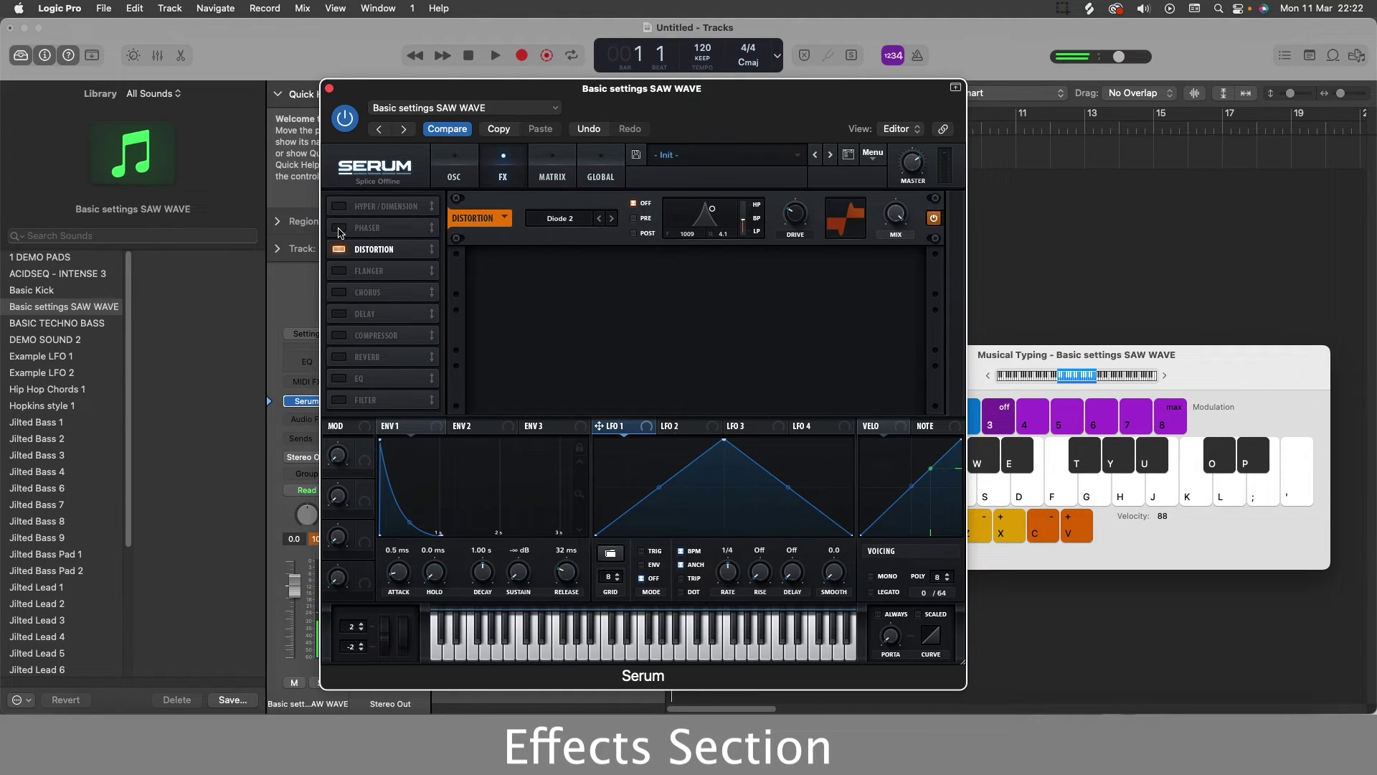
Turn the Phaser back on and play bass notes through both effects.
click(339, 229)
key(h)
key(h)
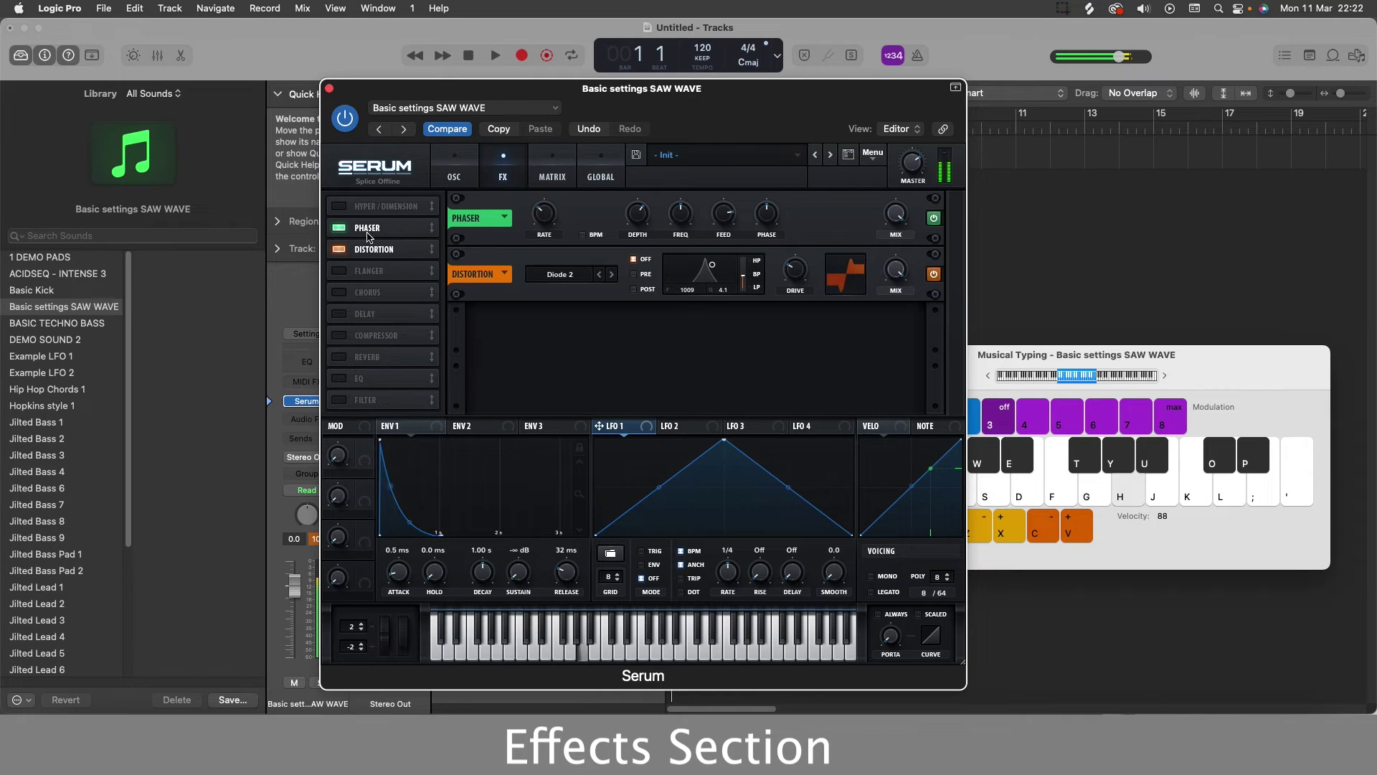
key(g)
key(d)
key(d)
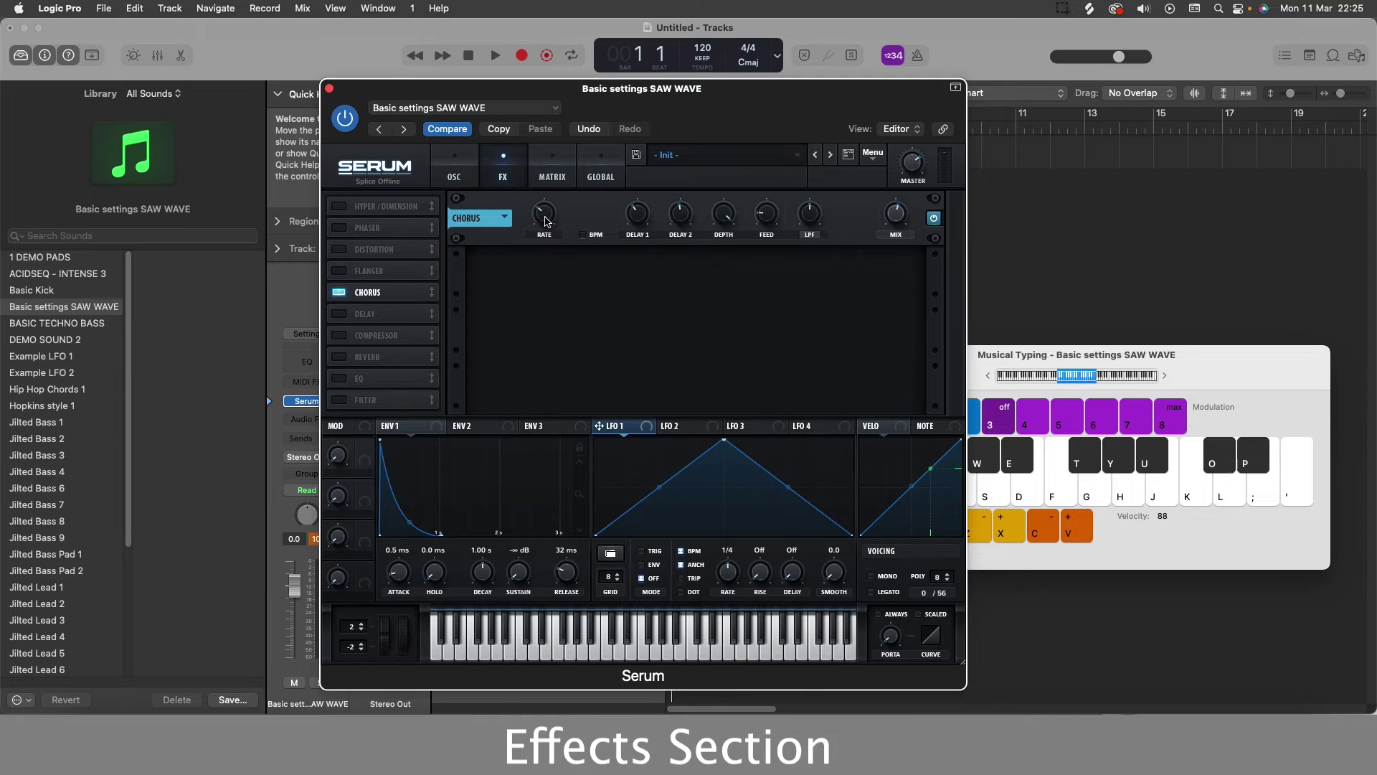
Play notes through the Chorus while raising its rate and lowering Delay 2.
key(g)
key(g)
key(g)
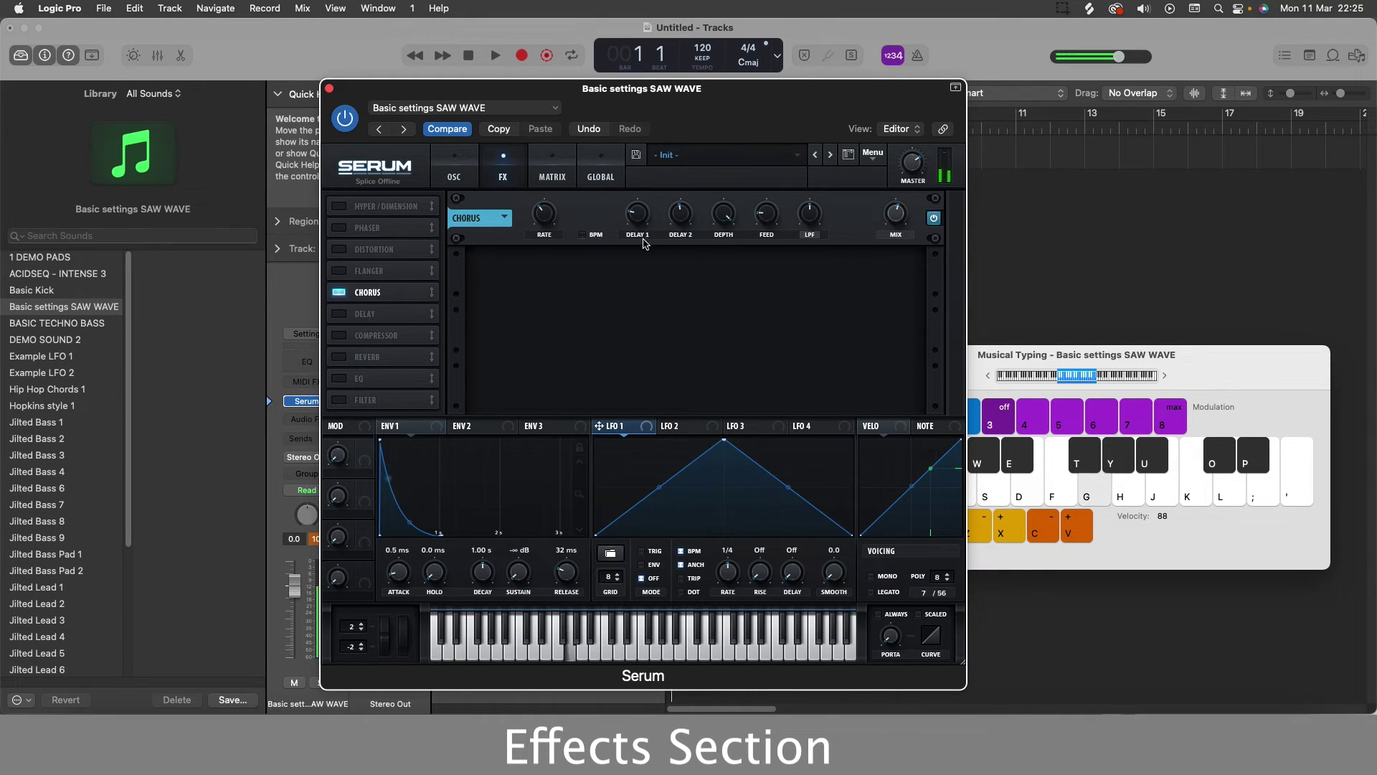
key(s)
key(d)
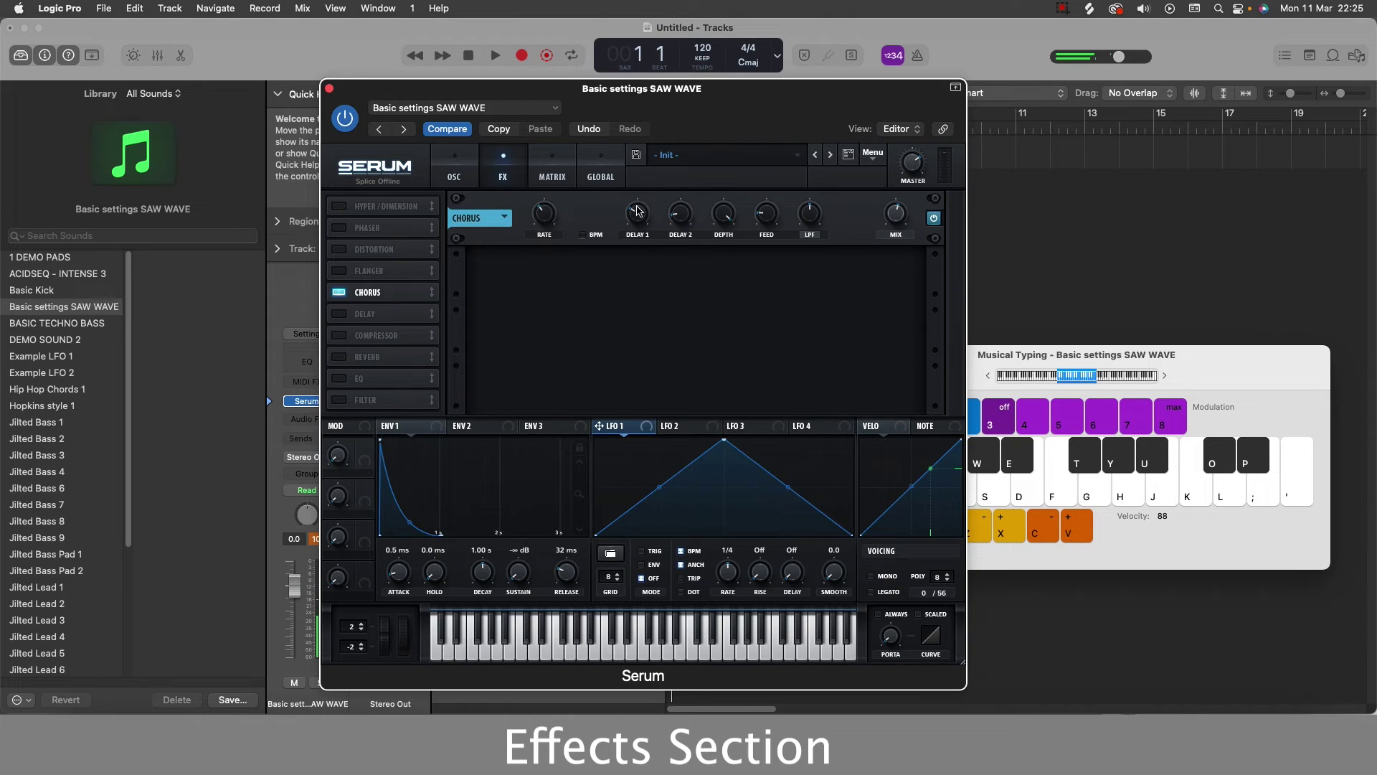
Lower the chorus's Delay 1 and raise Delay 2 while playing a bass riff.
drag(638, 210, 638, 238)
drag(678, 222, 686, 189)
key(g)
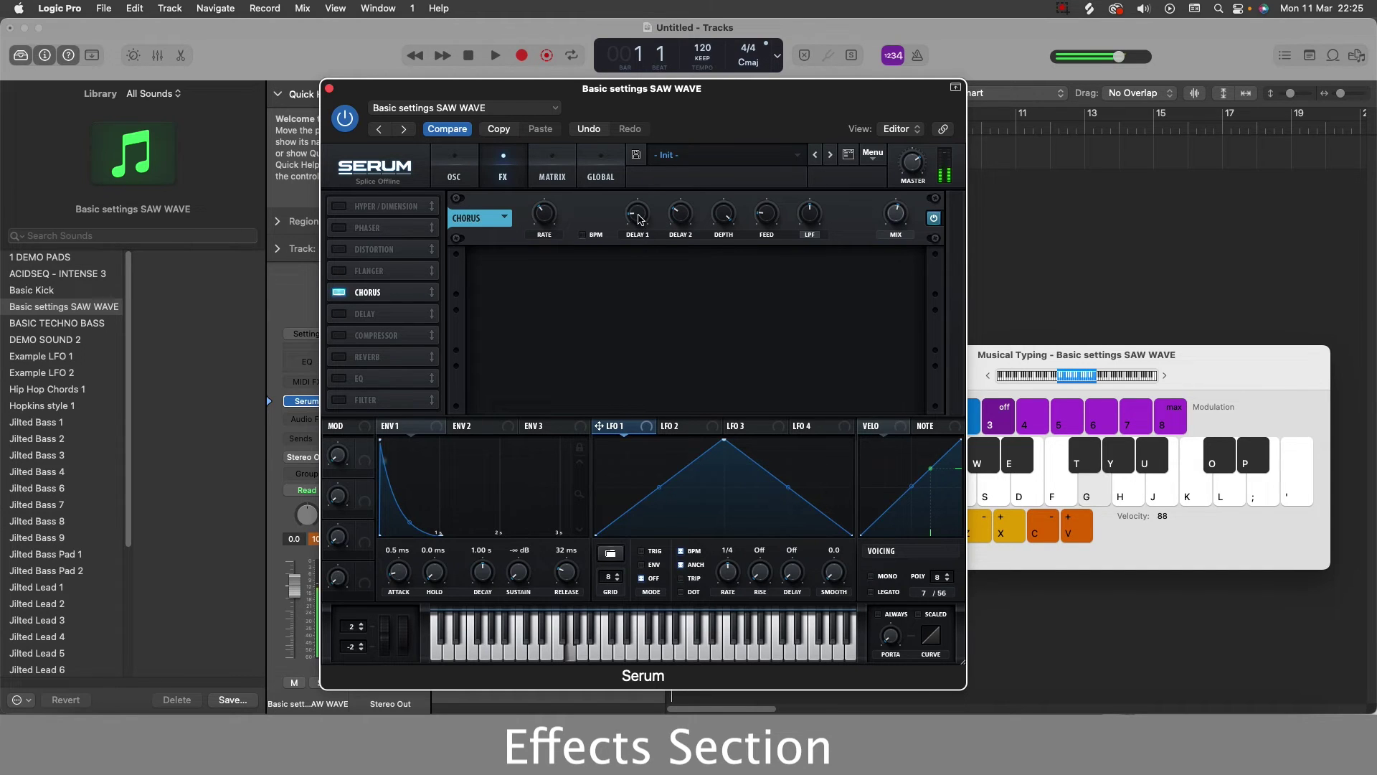
key(s)
key(g)
key(d)
key(g)
key(d)
key(h)
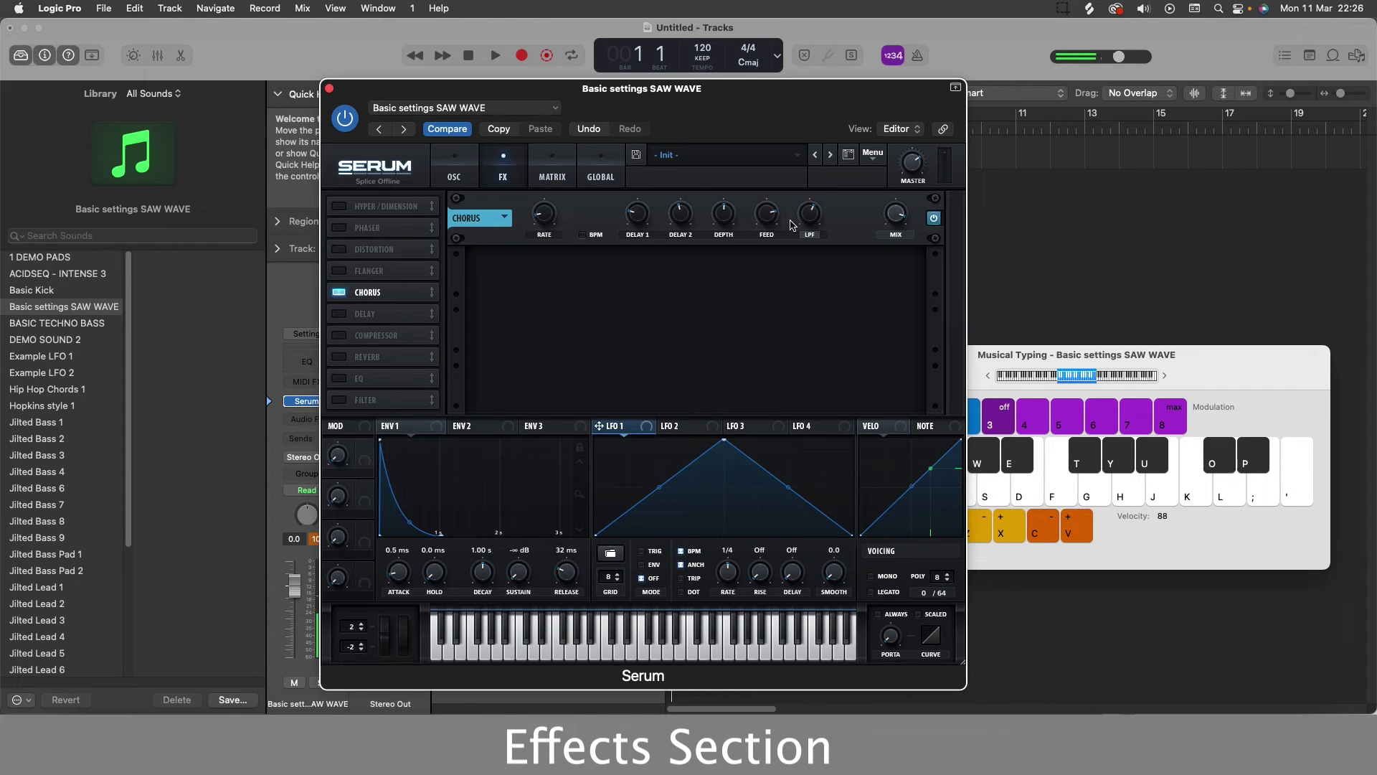
Sweep the chorus's low-pass filter down and up while playing repeated notes.
drag(810, 221, 808, 276)
key(g)
key(g)
key(g)
key(g)
key(g)
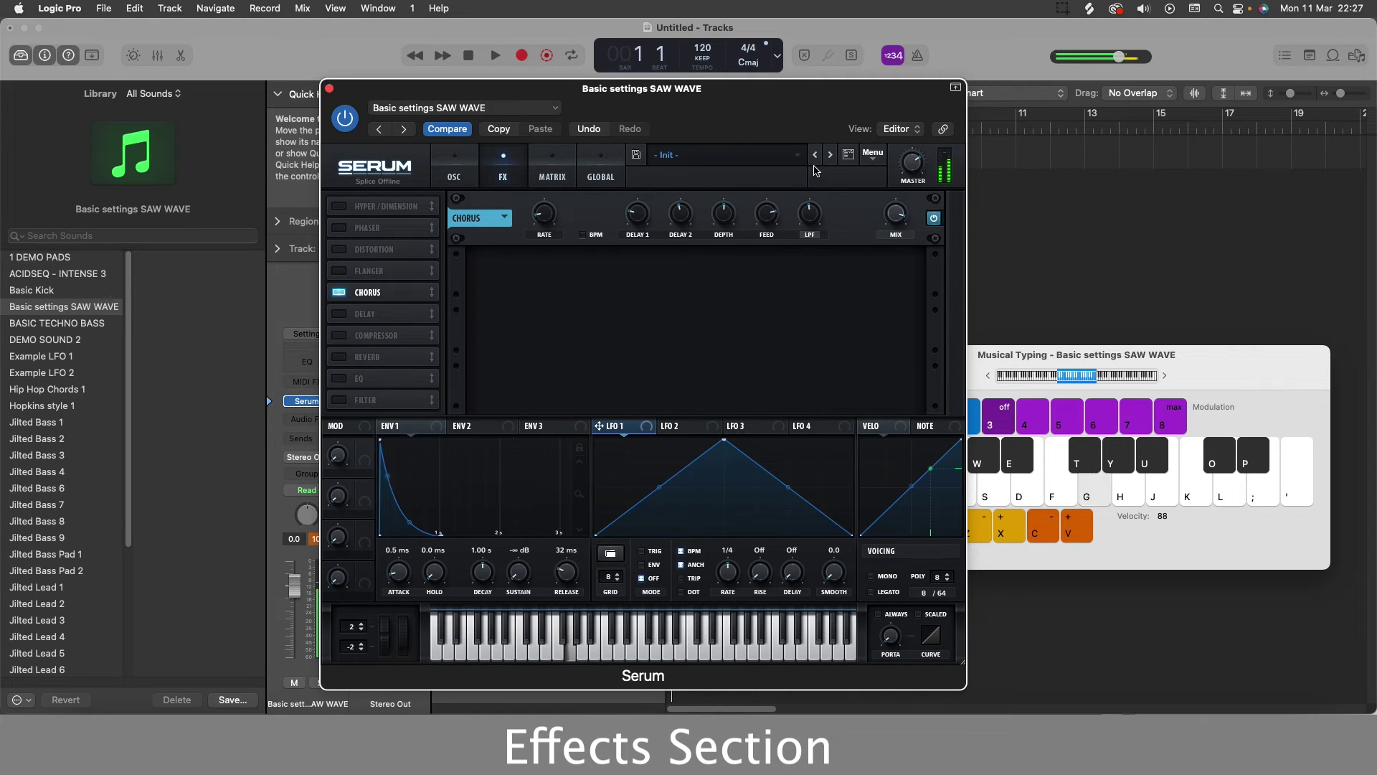
key(g)
key(h)
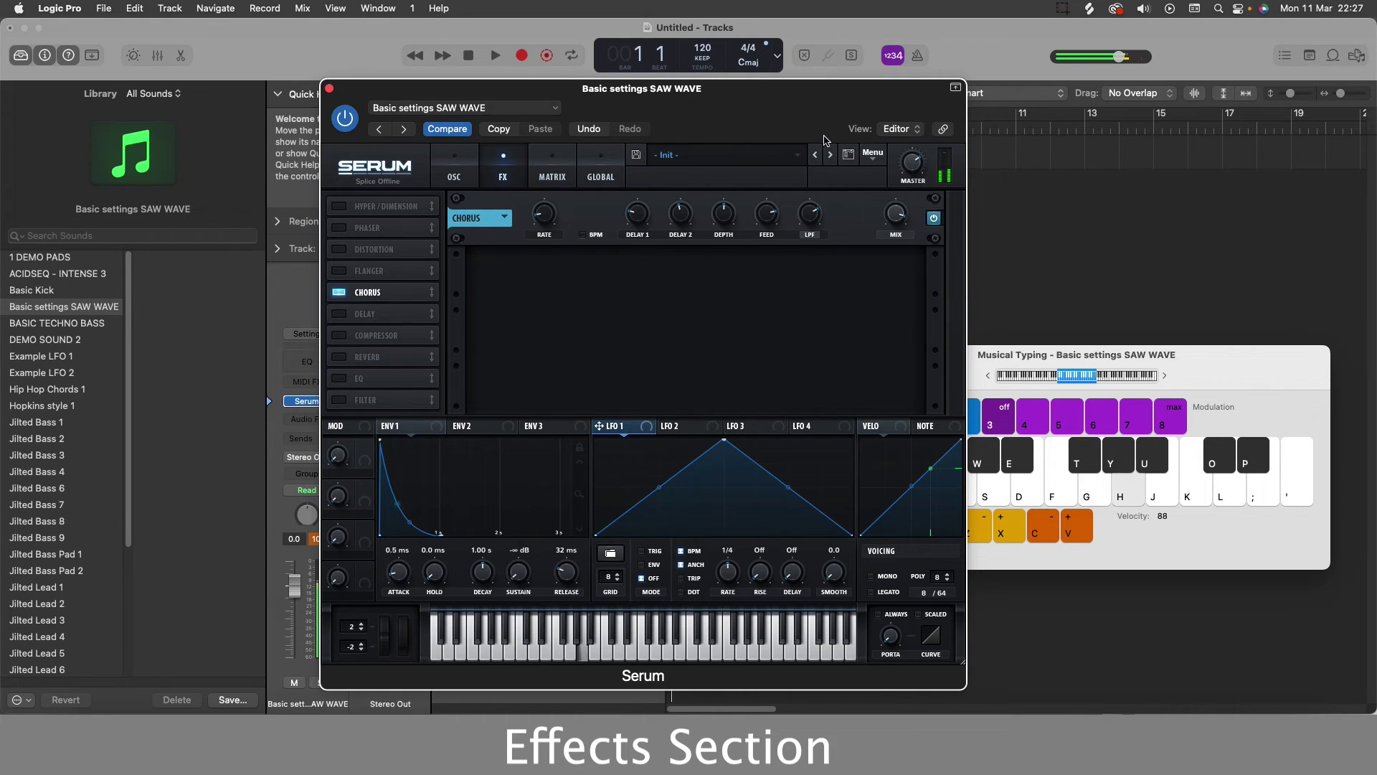
key(d)
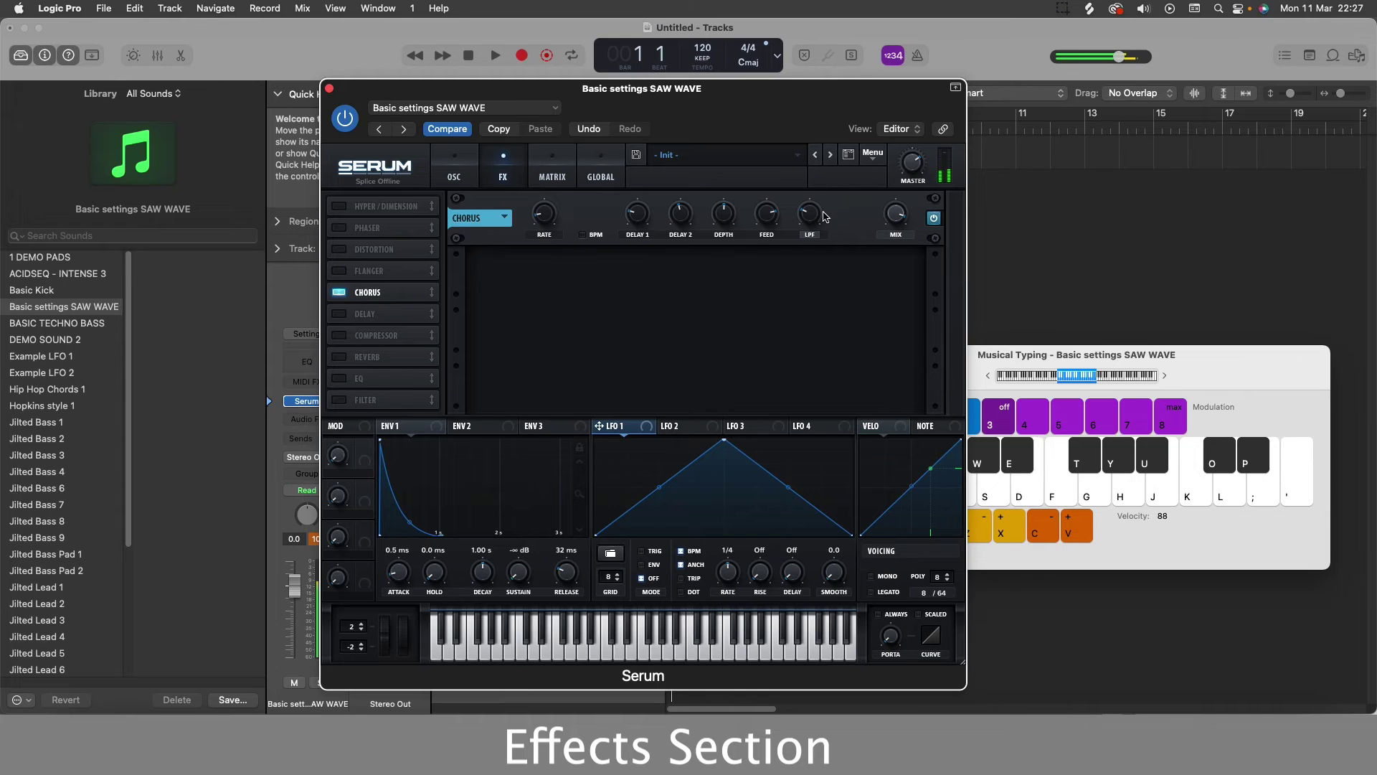
Adjust the chorus's depth, feedback and mix while playing a series of notes.
key(d)
key(f)
key(f)
key(f)
key(f)
key(f)
key(g)
key(j)
key(j)
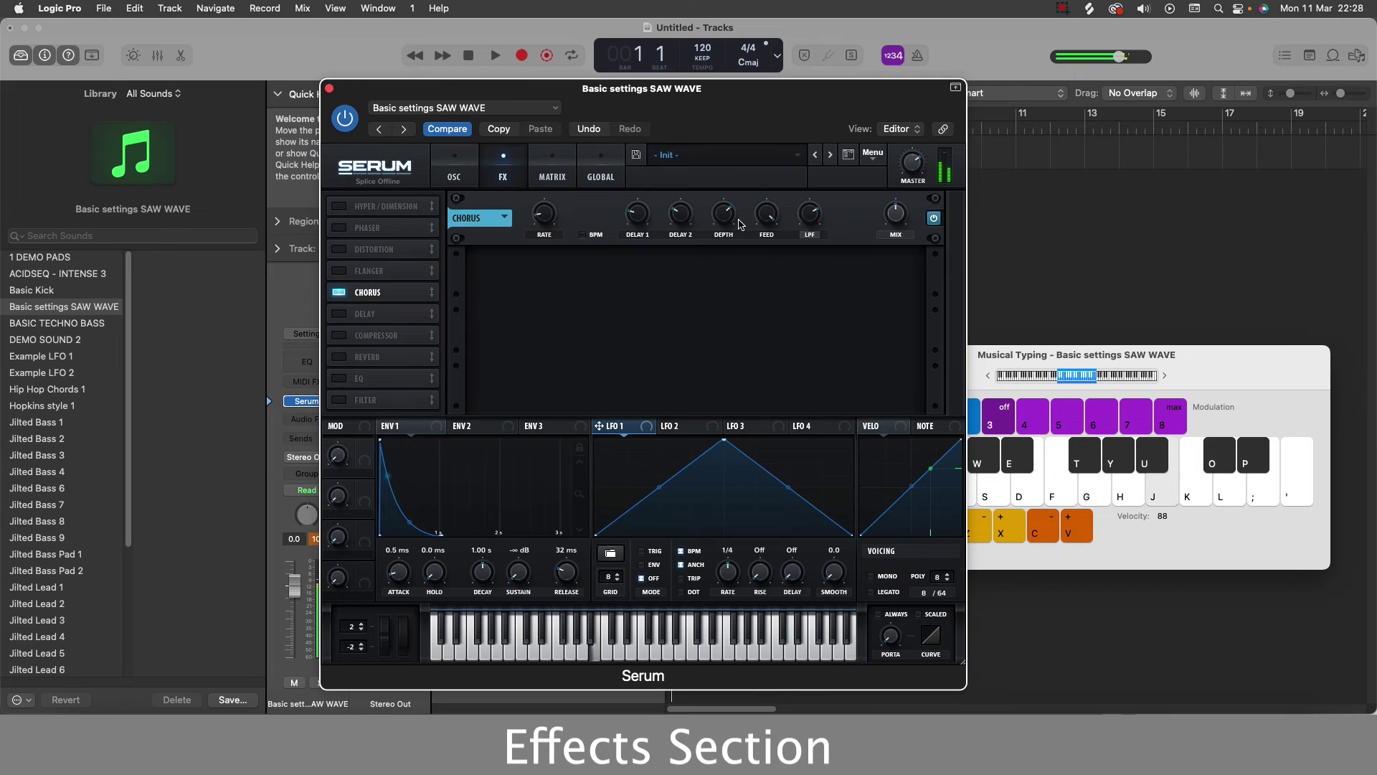
key(d)
key(d)
key(f)
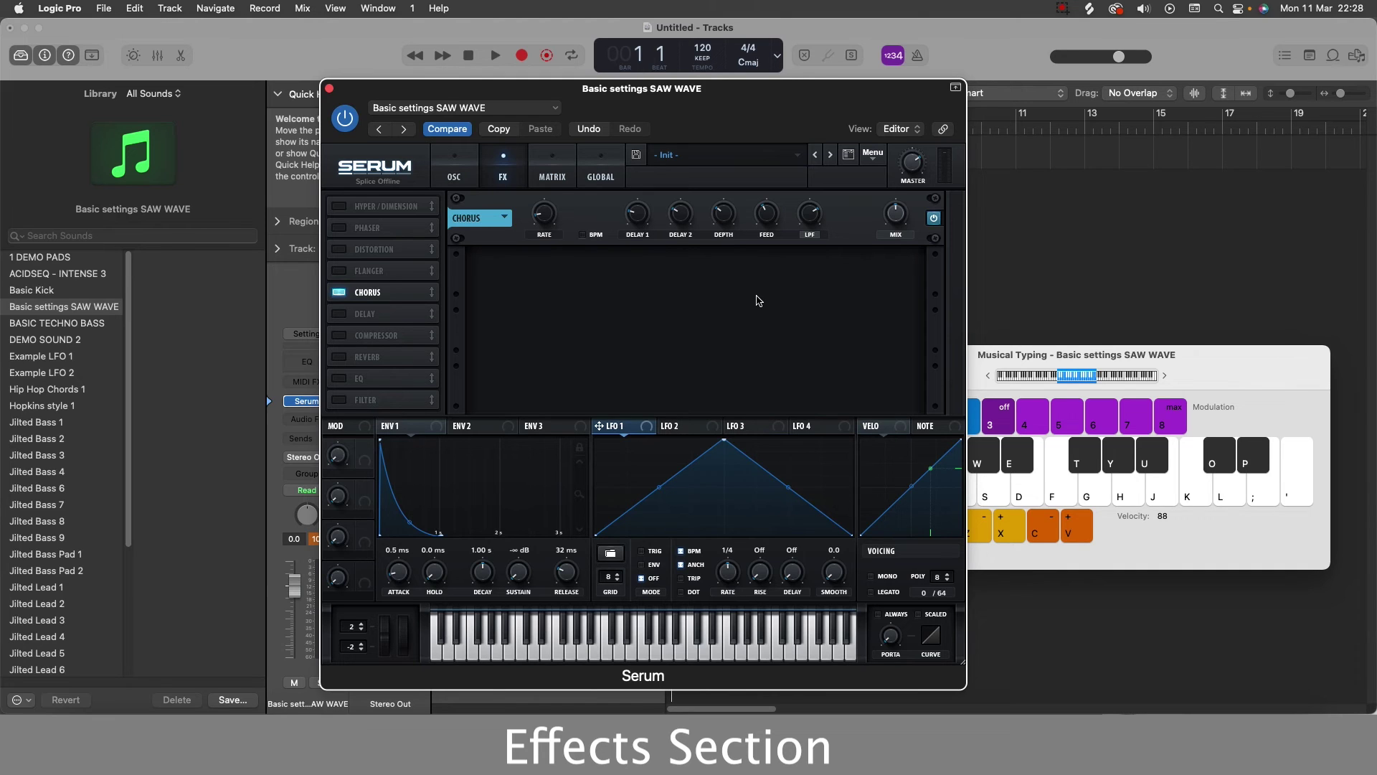
Show the oscillator page, play a few notes of the patch, and return to the effects.
click(466, 183)
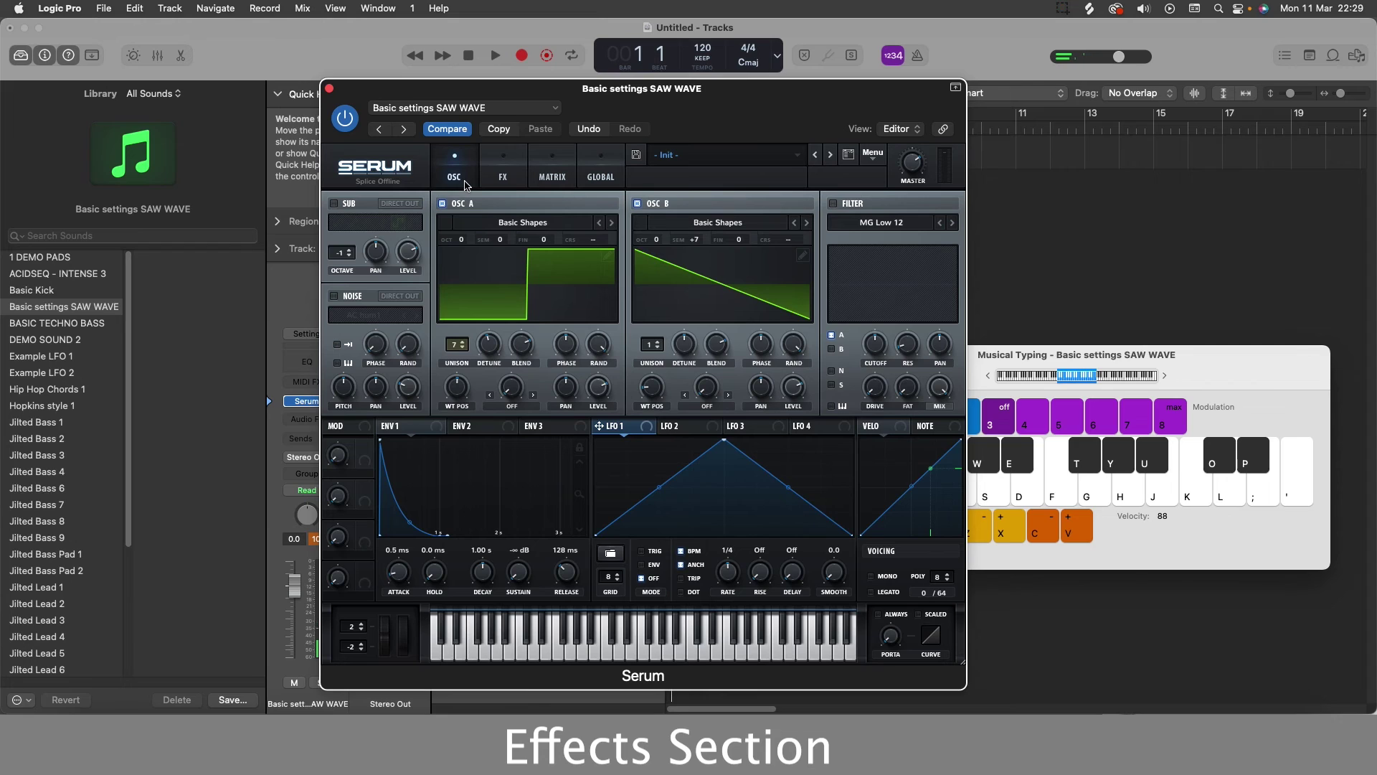
key(f)
key(h)
key(e)
click(517, 185)
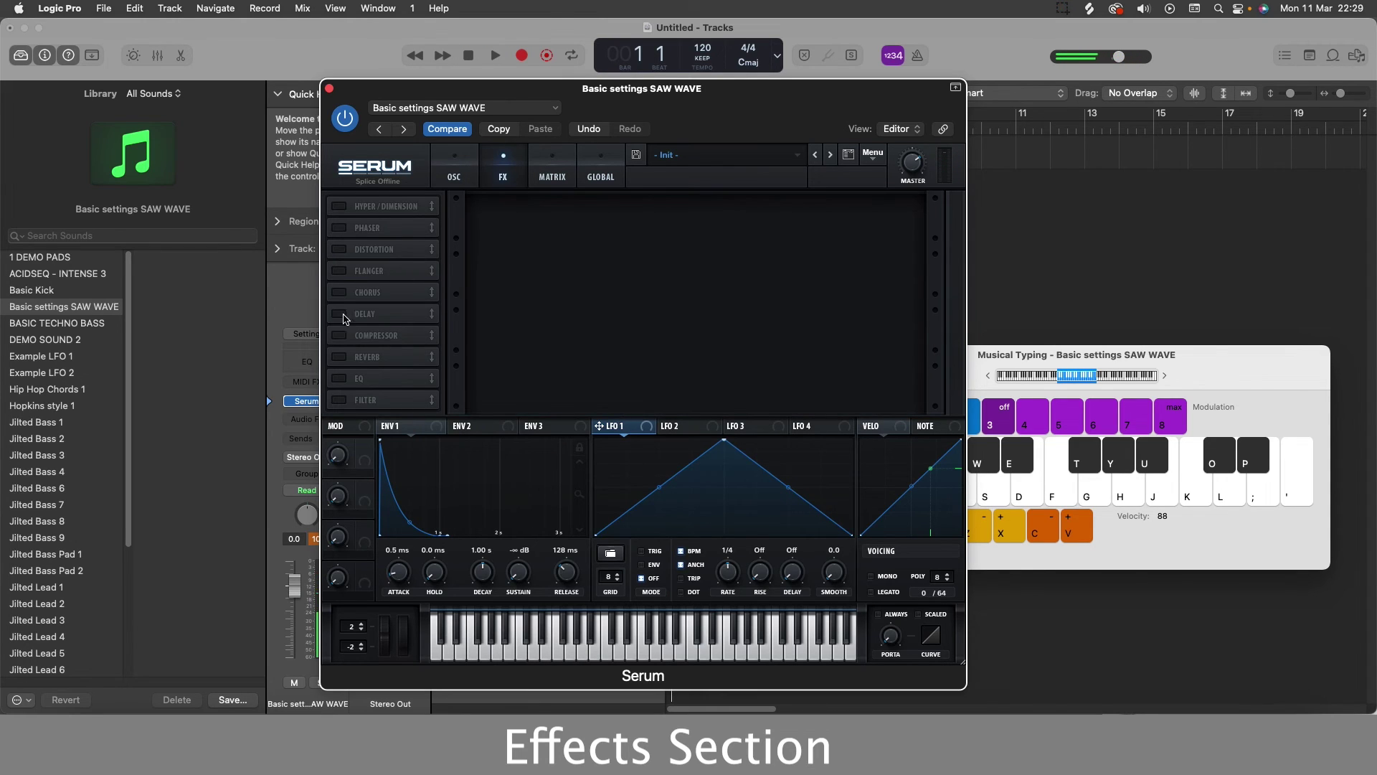
Enable the Chorus again and play notes to hear it on the patch.
click(341, 292)
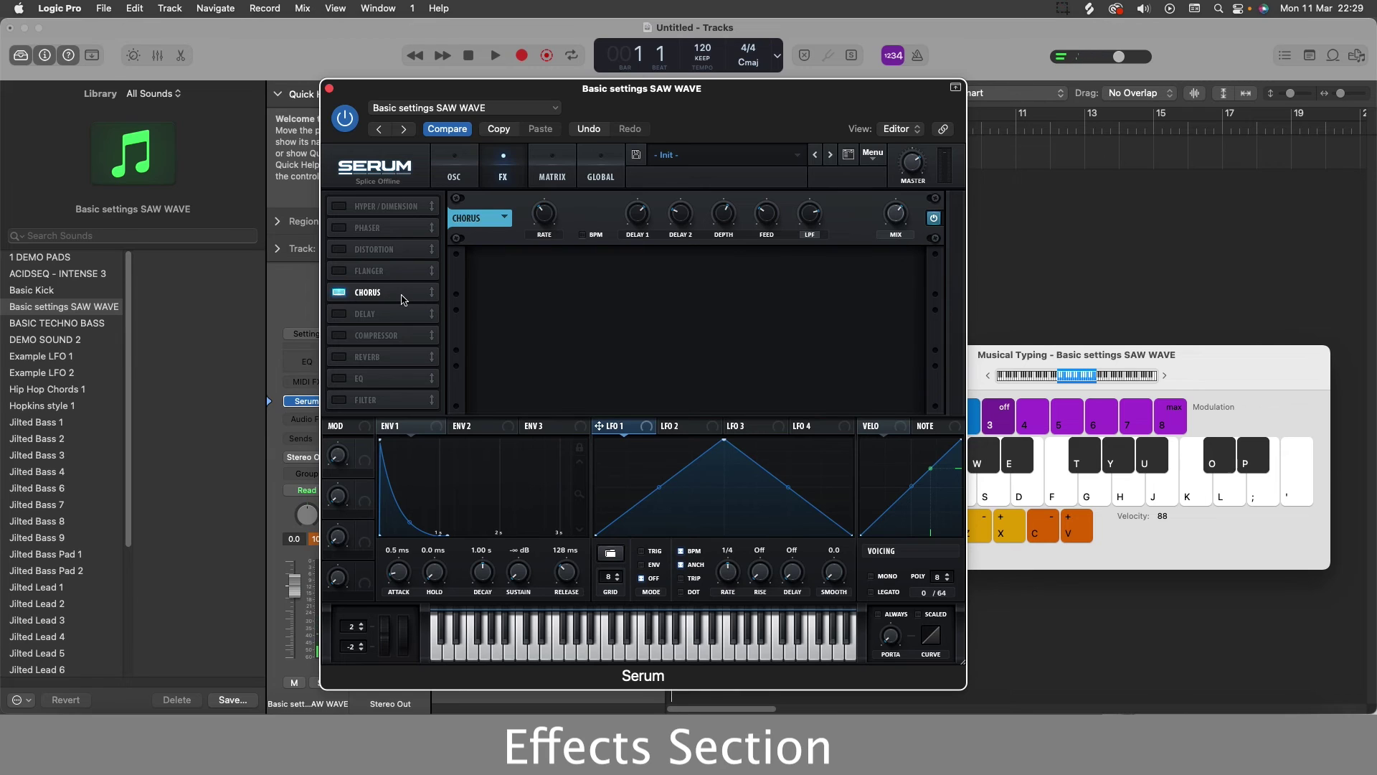
key(h)
key(j)
key(g)
key(h)
key(h)
Switch from Chorus to Delay and play a short melody while adjusting the delay's mix.
click(375, 318)
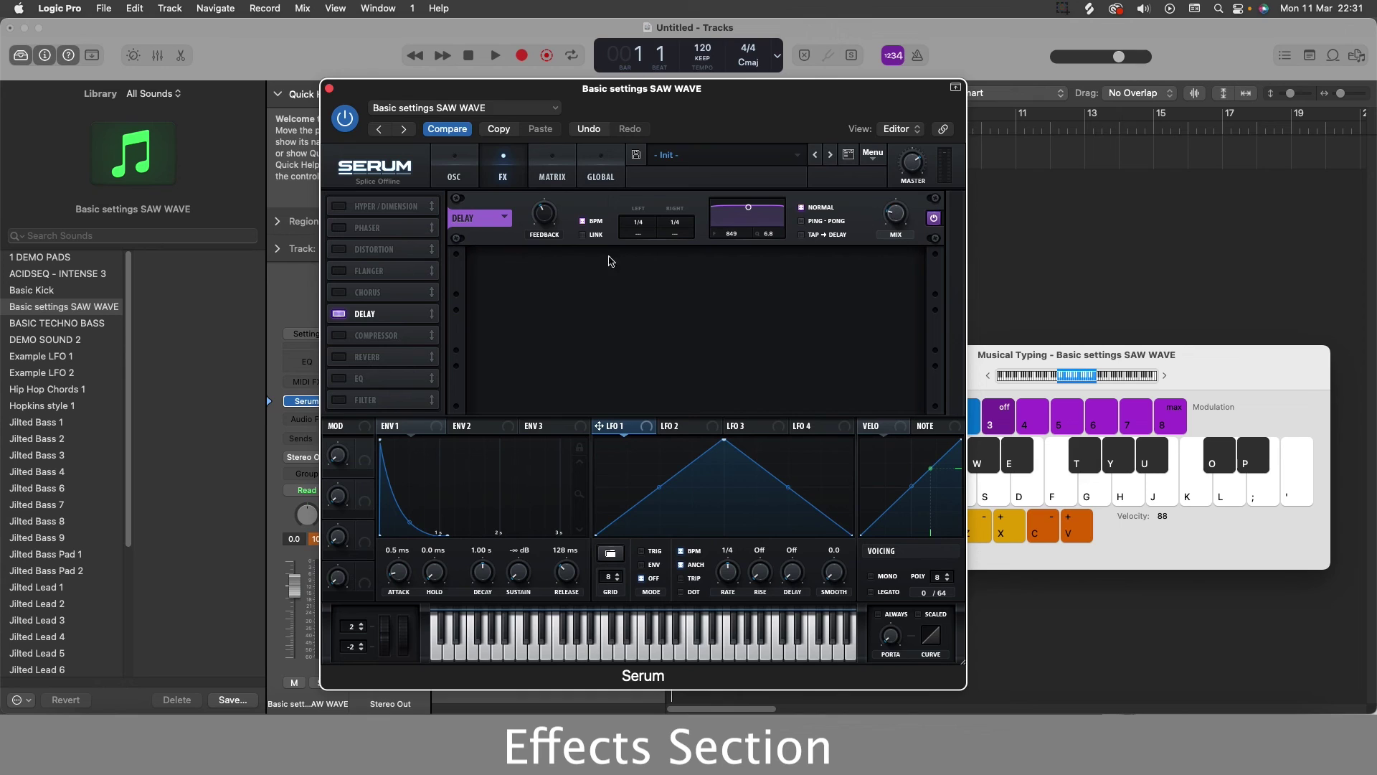
key(j)
key(f)
key(g)
key(j)
key(g)
key(f)
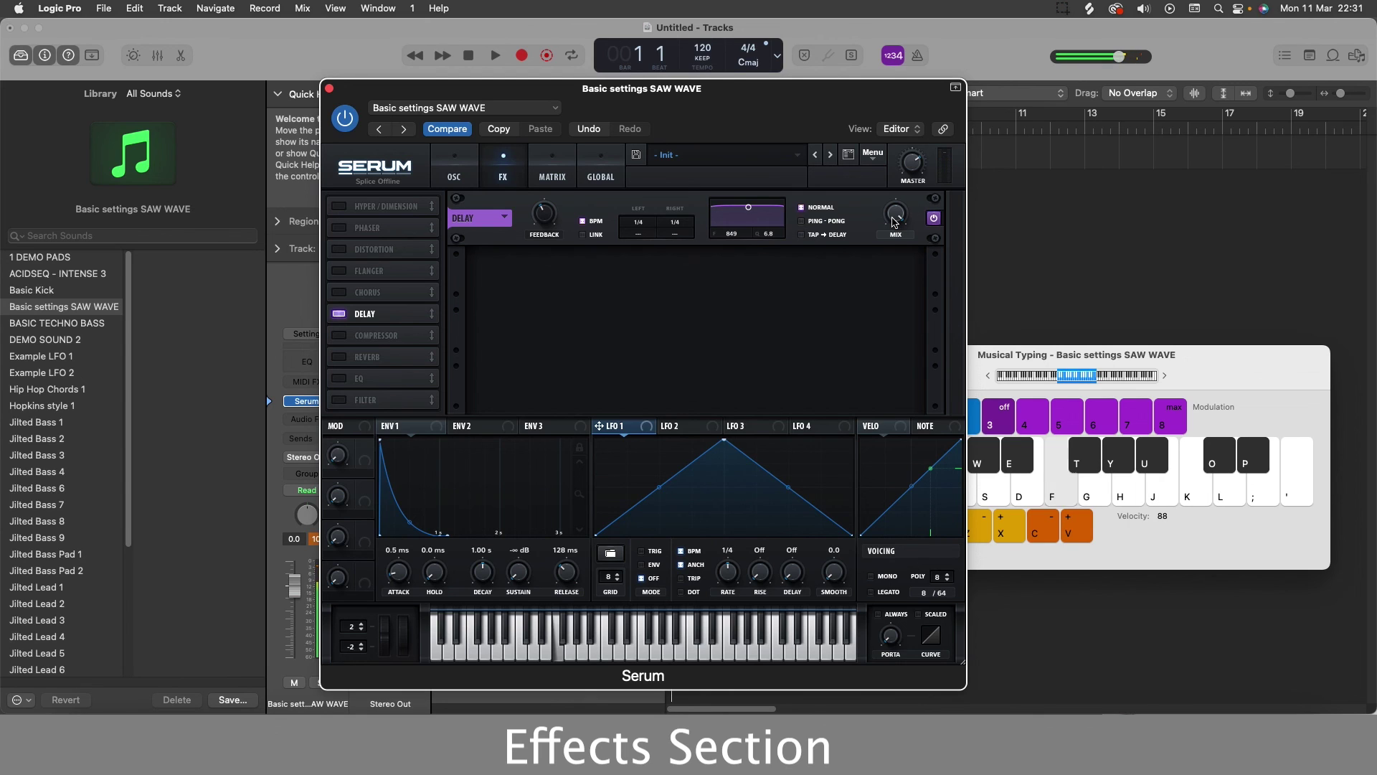
key(d)
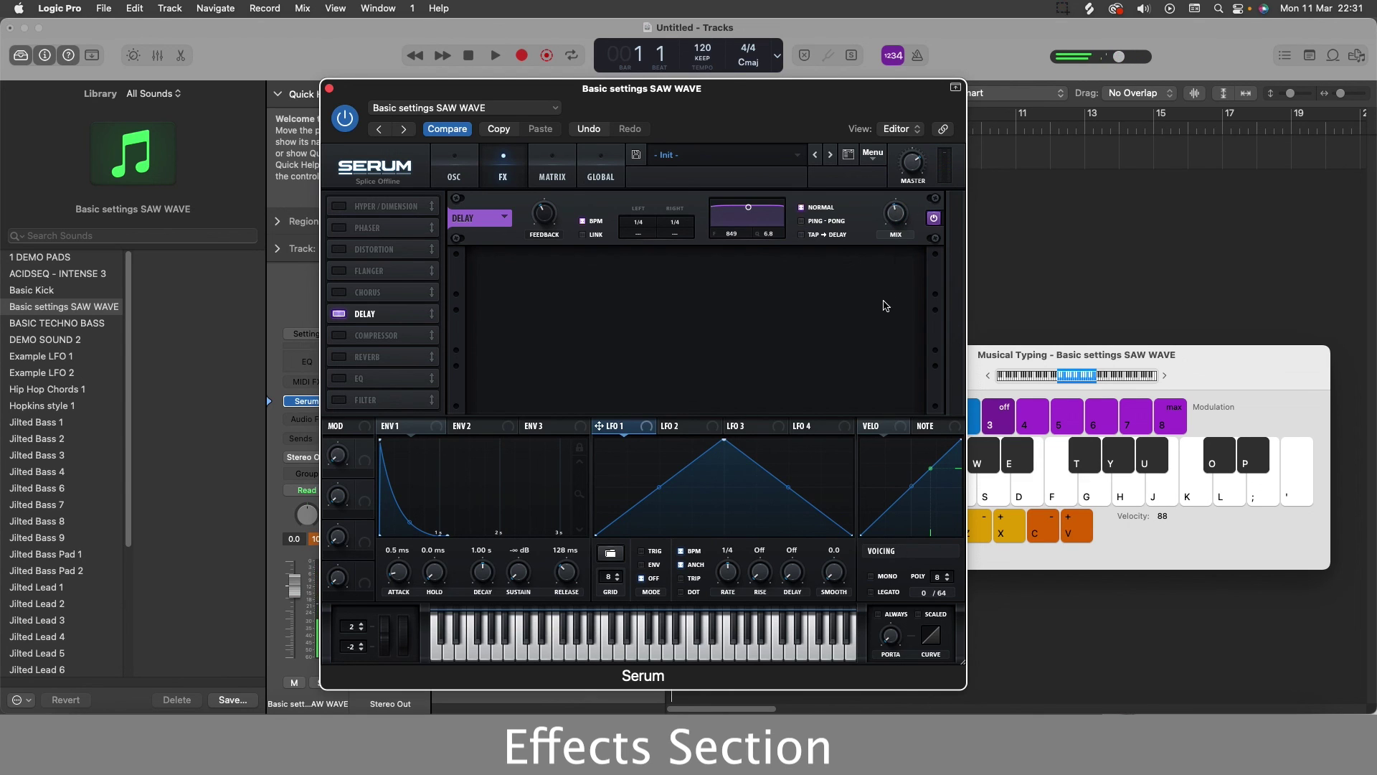
key(f)
key(g)
key(j)
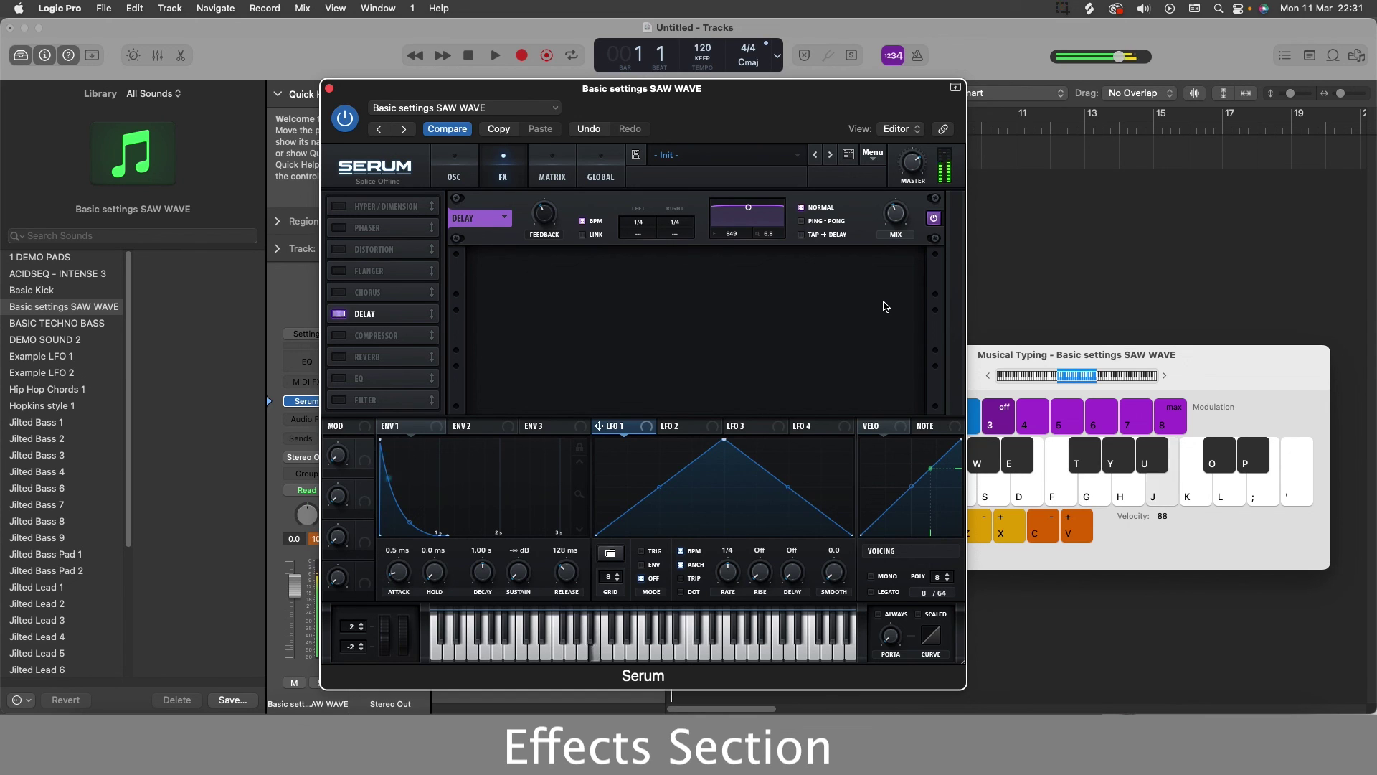
Toggle the delay's BPM sync off and on, and adjust the right channel's delay timing.
click(582, 221)
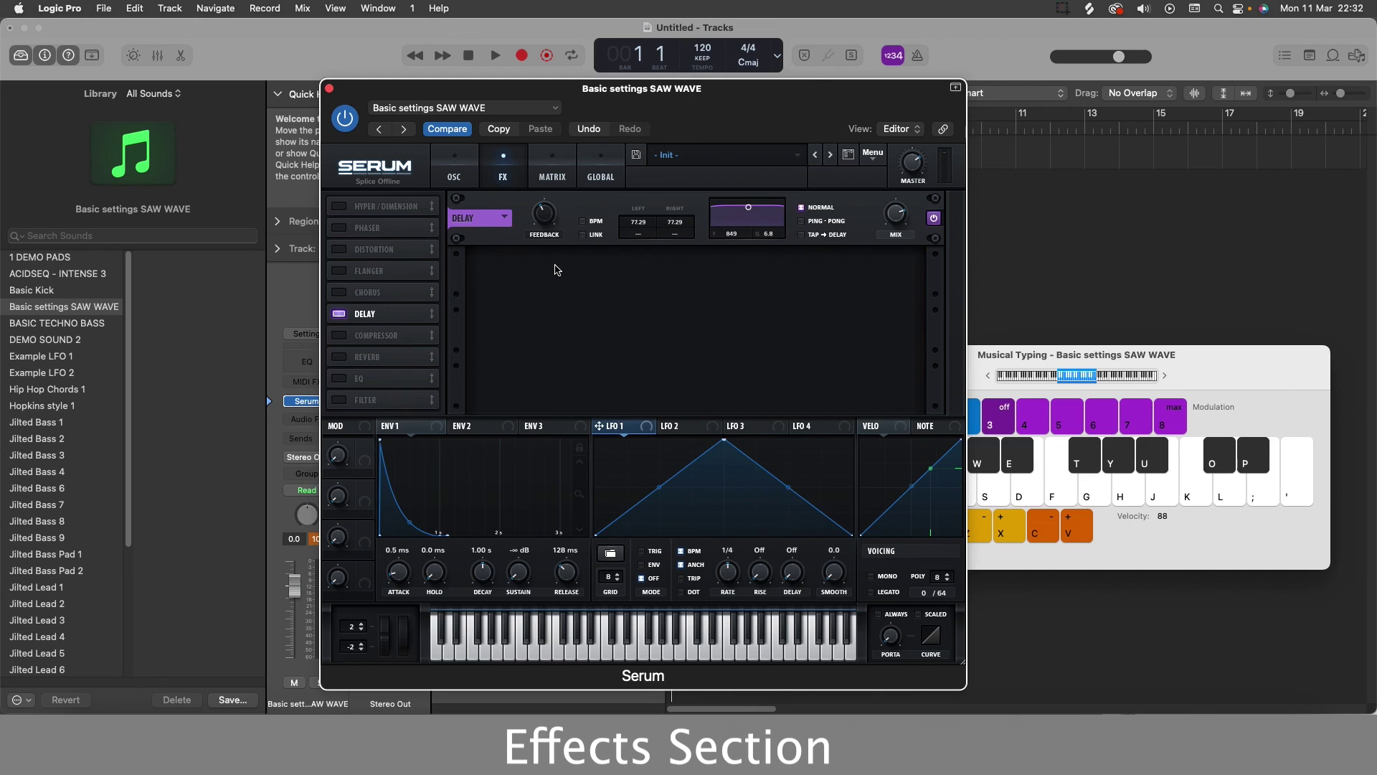
click(584, 221)
drag(672, 231, 684, 202)
Switch from Delay to Reverb and play a note to hear the reverb.
click(385, 361)
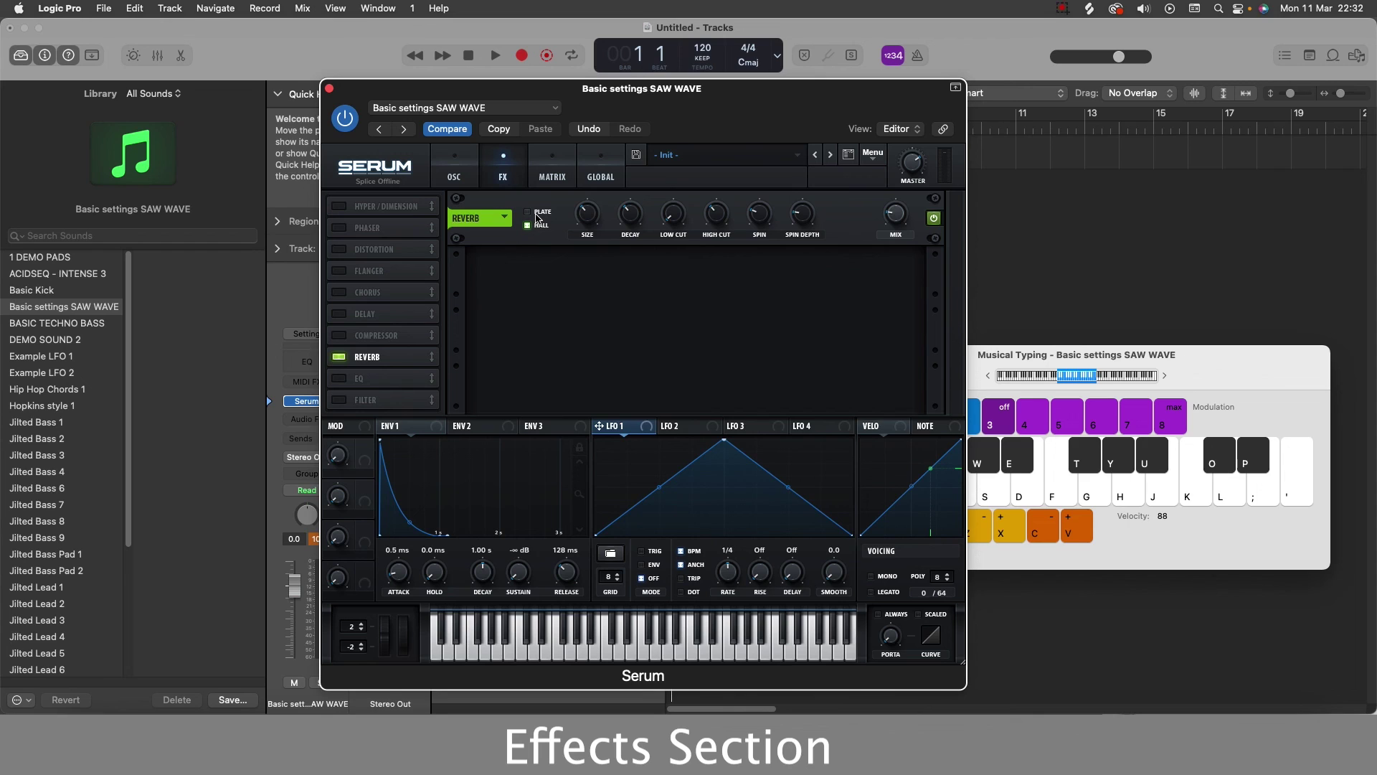
key(a)
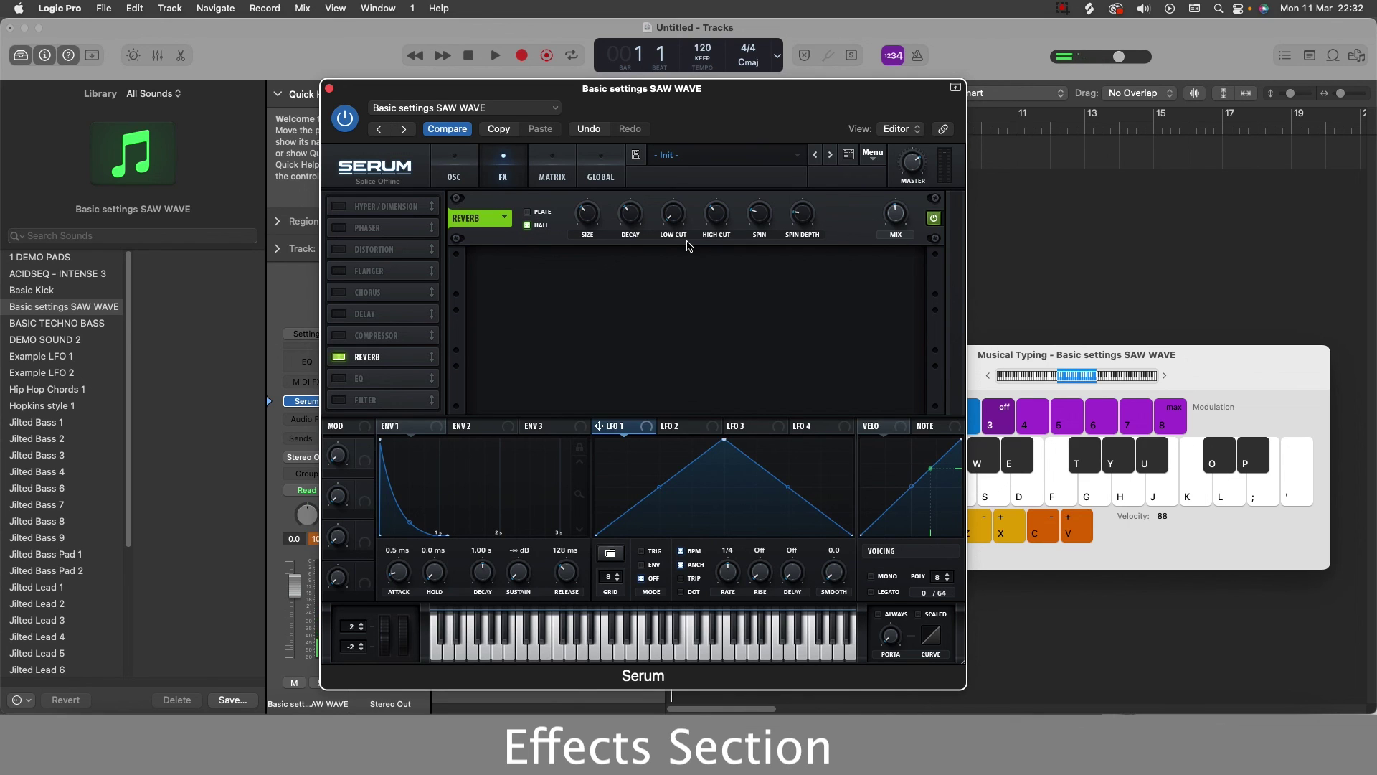